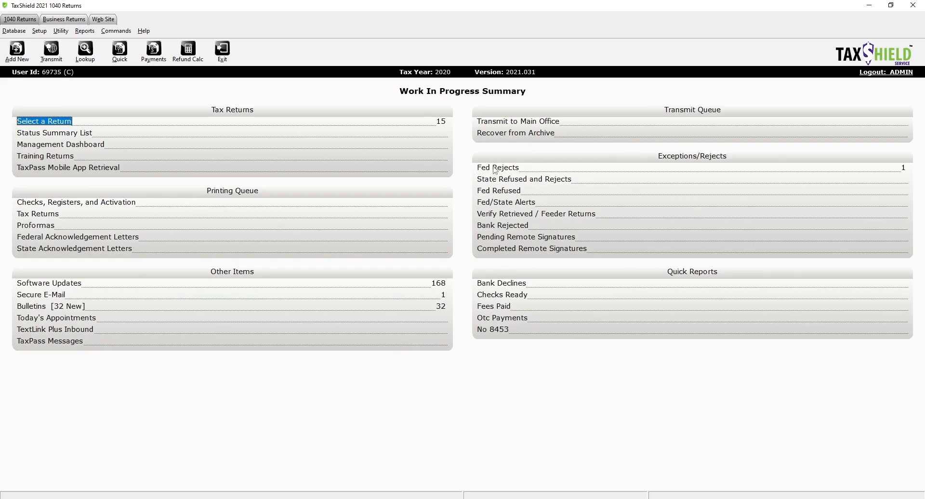
# Step: Show the Fed Rejects list and open the return with IRS Reject status
pyautogui.click(496, 169)
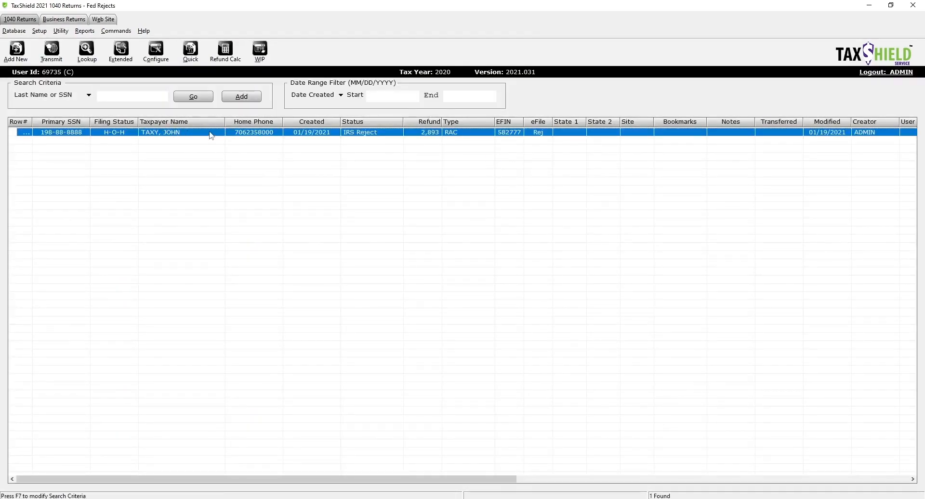
pyautogui.doubleClick(210, 134)
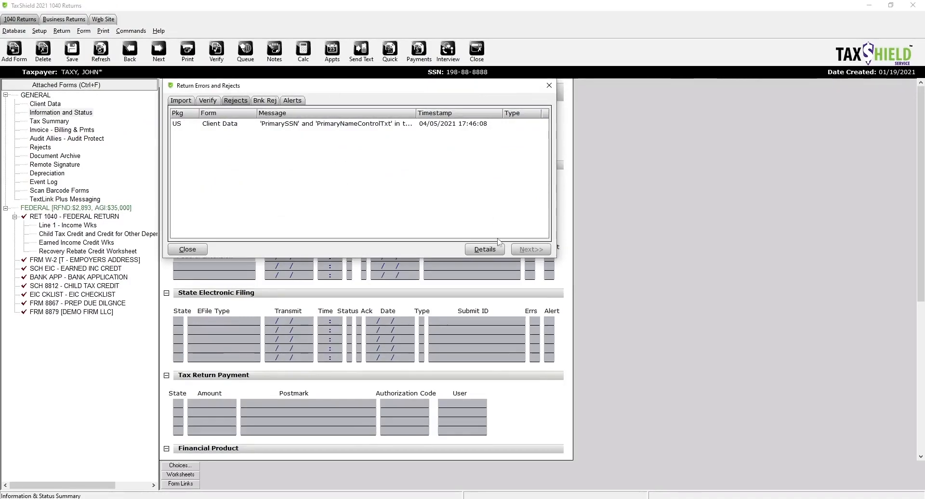
# Step: Review the full details of the primary SSN/name-control reject
pyautogui.click(386, 125)
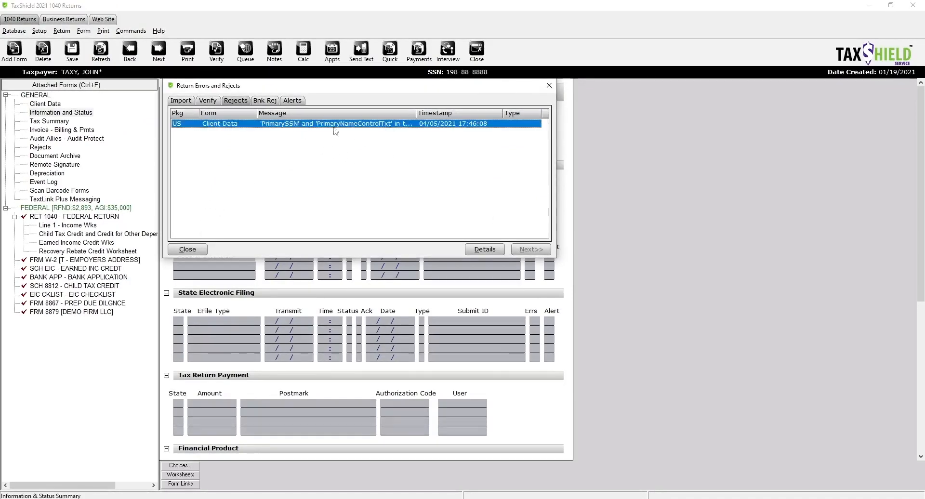
pyautogui.click(479, 250)
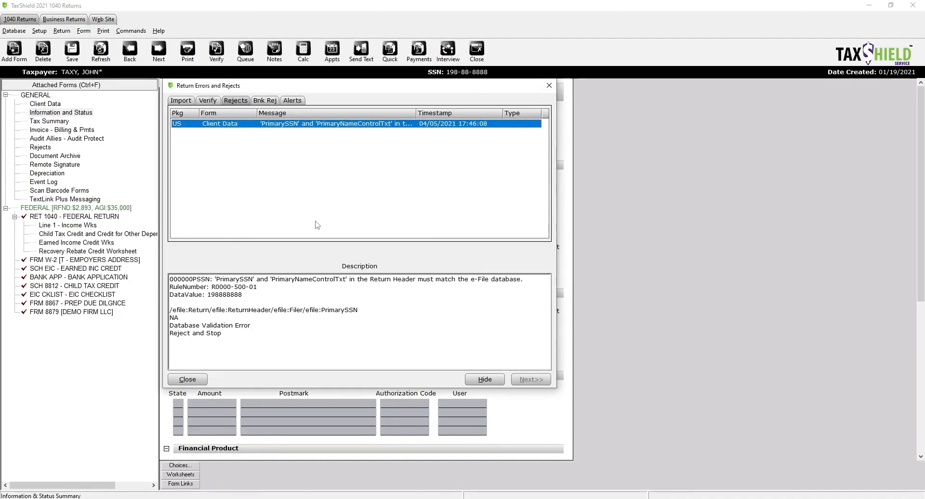
pyautogui.click(549, 87)
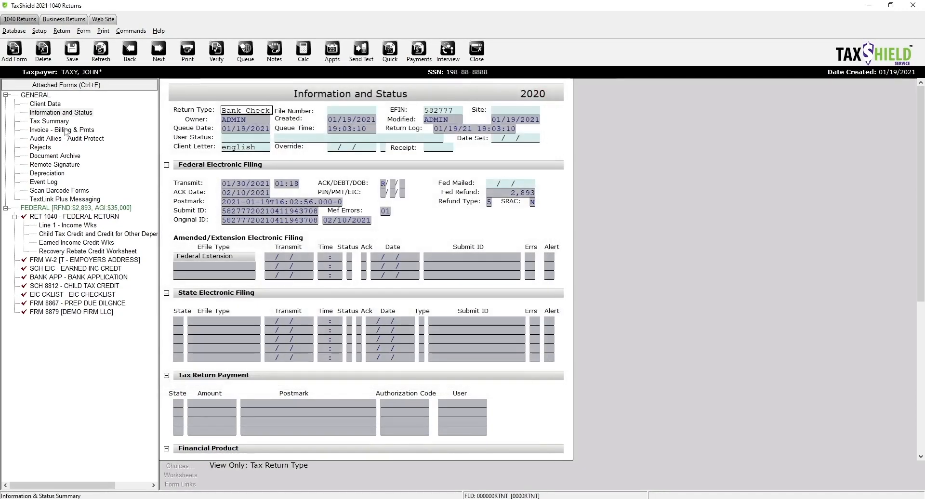
# Step: View the taxpayer's Client Data, then close the return saving changes
pyautogui.click(46, 104)
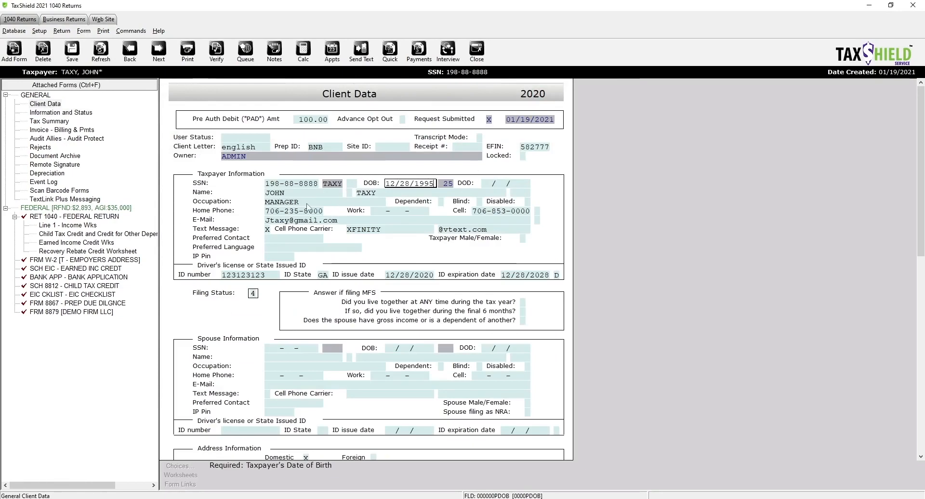
pyautogui.click(476, 49)
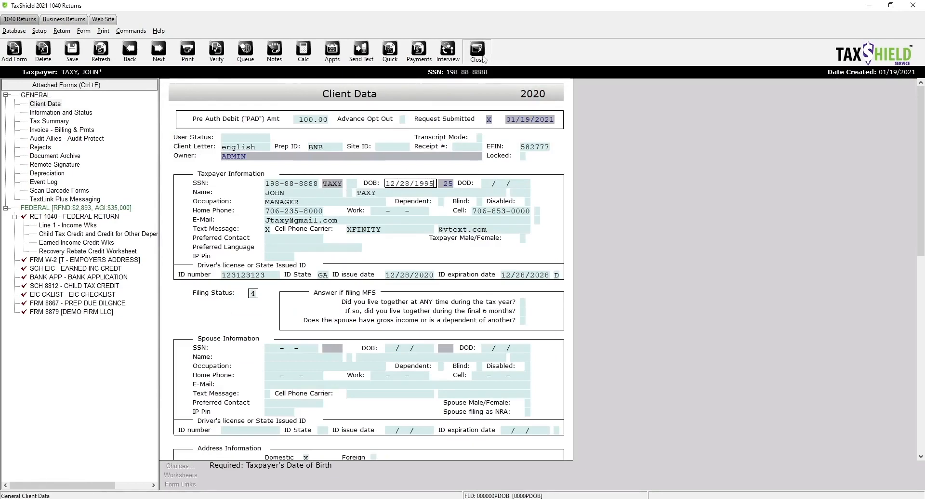
pyautogui.click(417, 268)
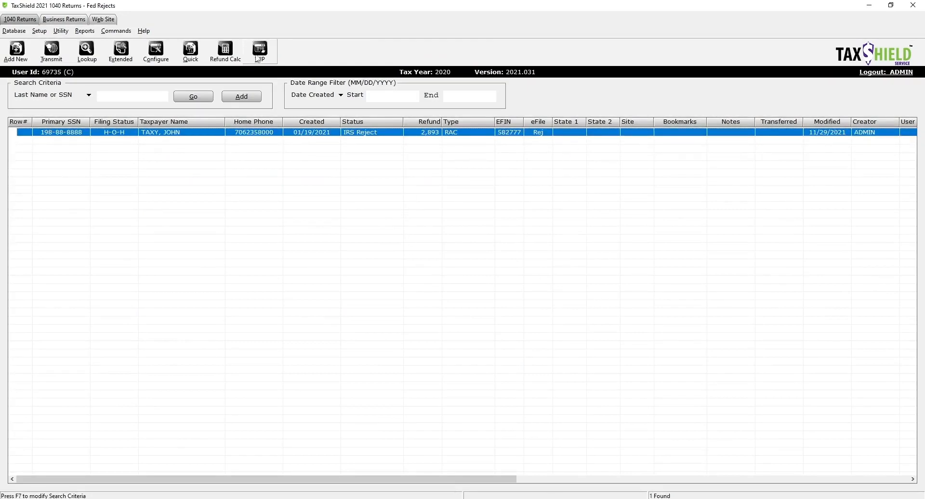
# Step: Open the return created 09/08/2021 from the full list of returns
pyautogui.click(259, 50)
pyautogui.click(73, 124)
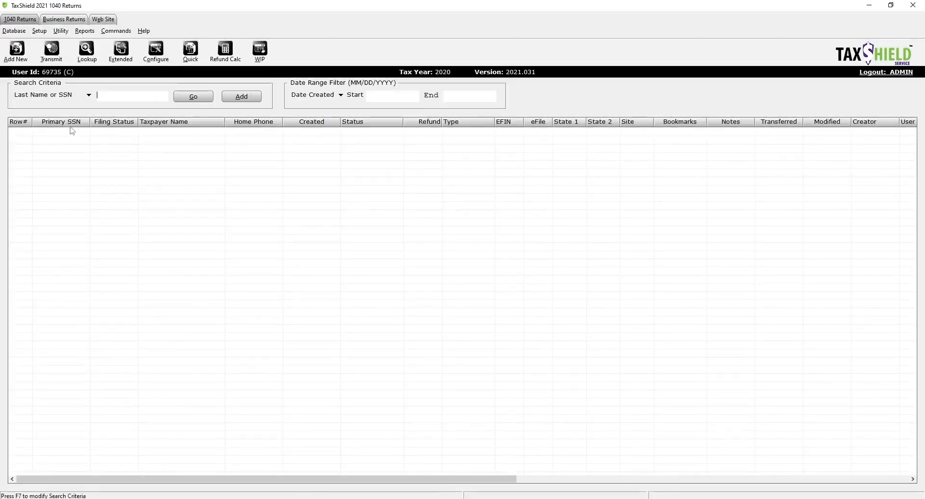
pyautogui.click(195, 102)
pyautogui.doubleClick(176, 206)
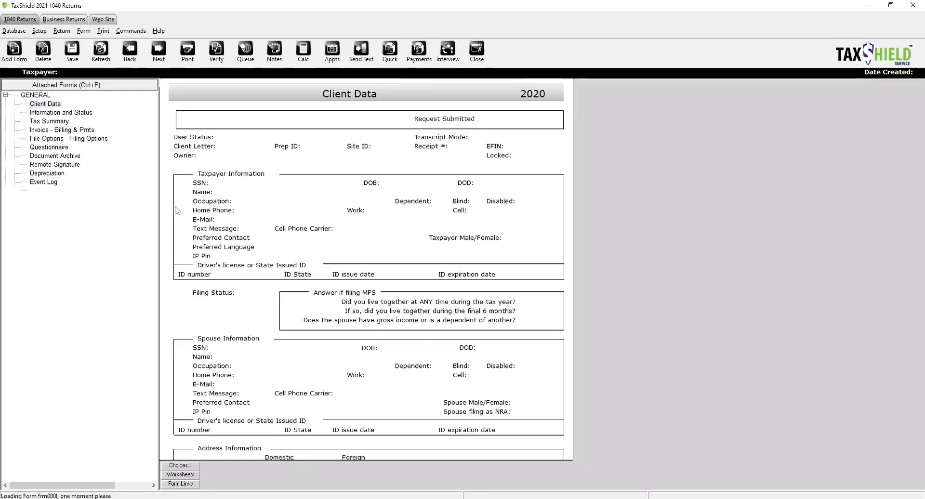
# Step: Verify the Bank Rejects, Errors and Alerts tabs show nothing found, then close the return
pyautogui.click(62, 33)
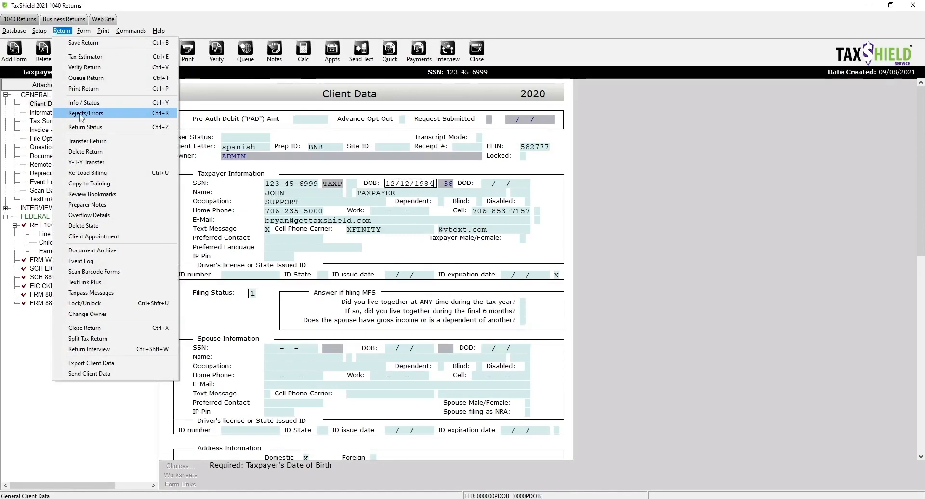
pyautogui.click(82, 115)
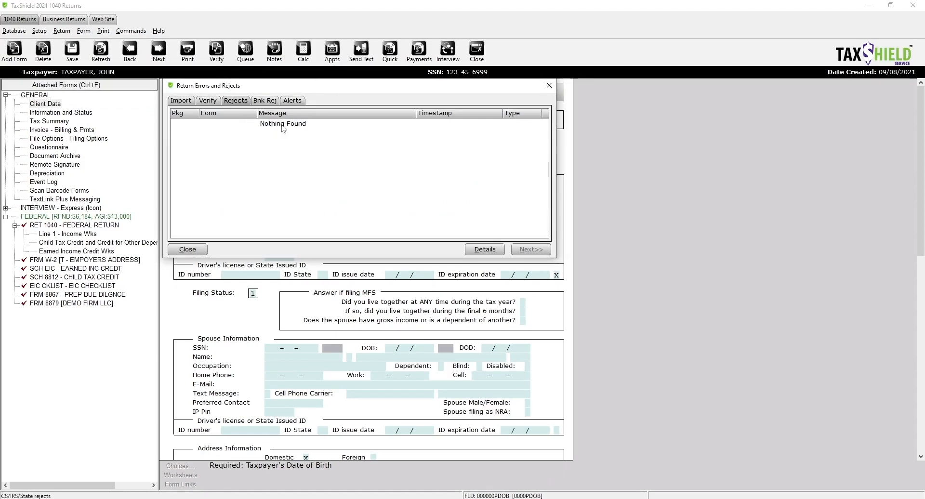
pyautogui.click(269, 103)
pyautogui.click(212, 102)
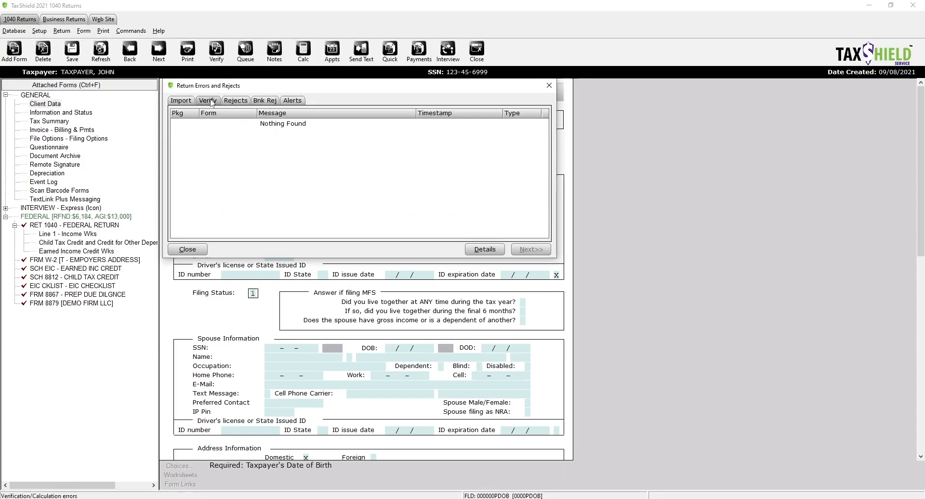
pyautogui.click(292, 102)
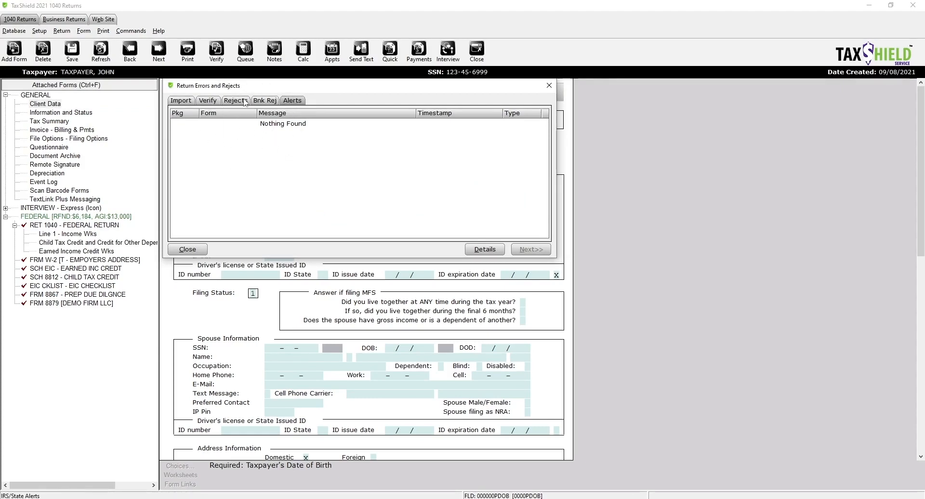
pyautogui.click(245, 102)
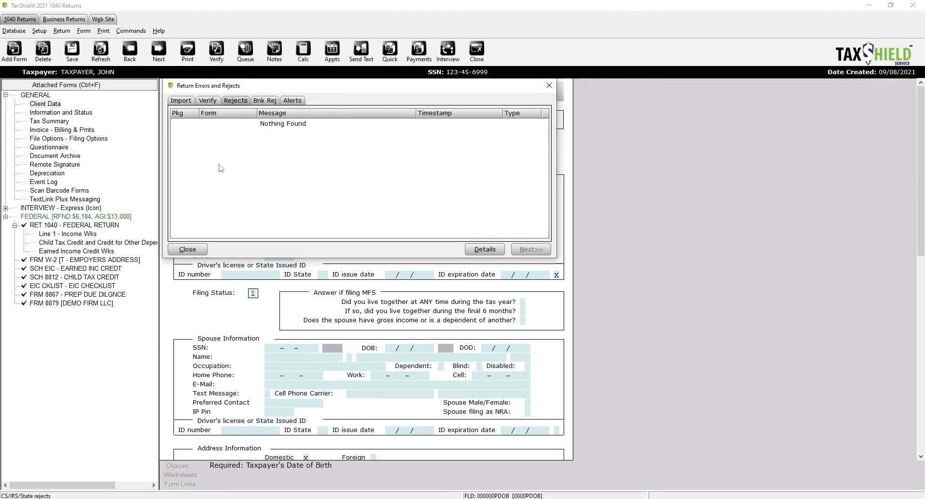
pyautogui.click(194, 250)
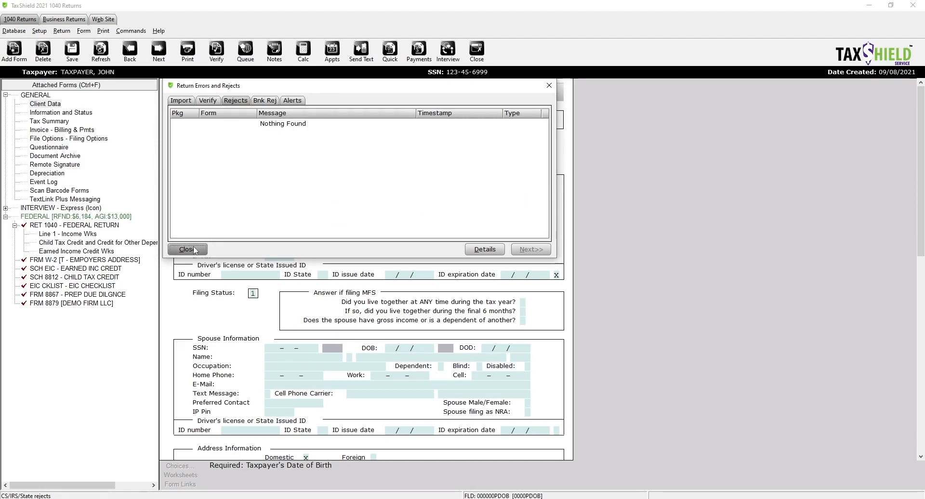
pyautogui.click(264, 125)
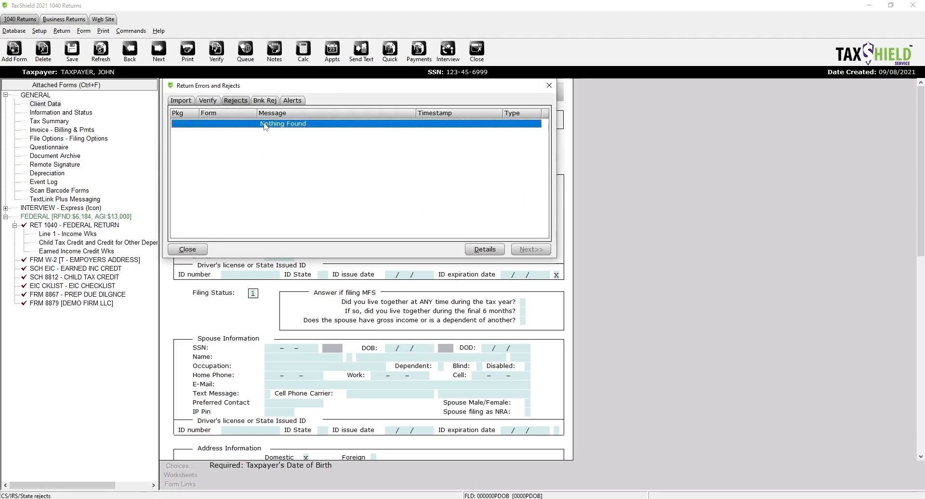
pyautogui.click(193, 251)
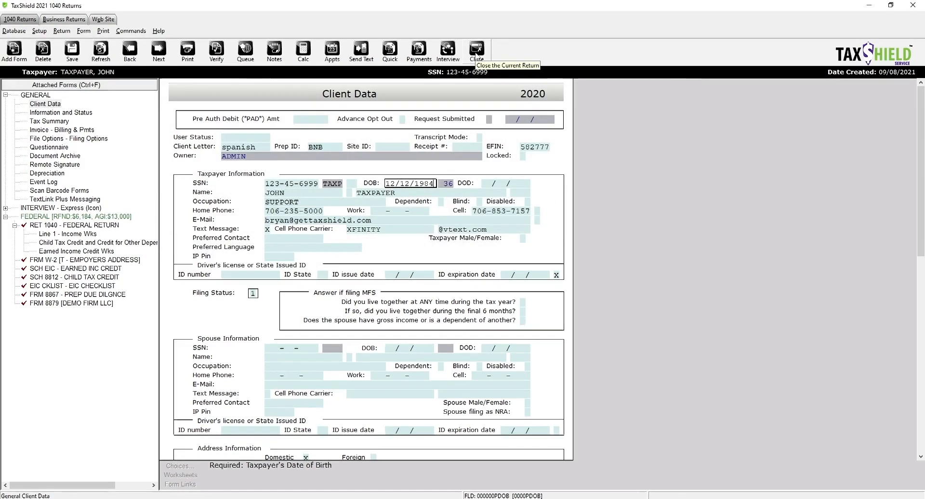
pyautogui.click(475, 52)
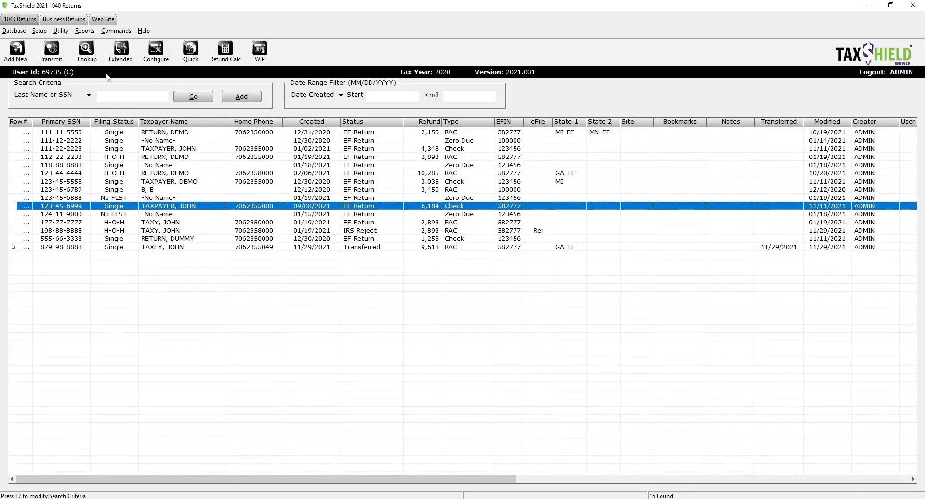
# Step: Send the filtered transmit queue to the central site and acknowledge the success message
pyautogui.click(260, 51)
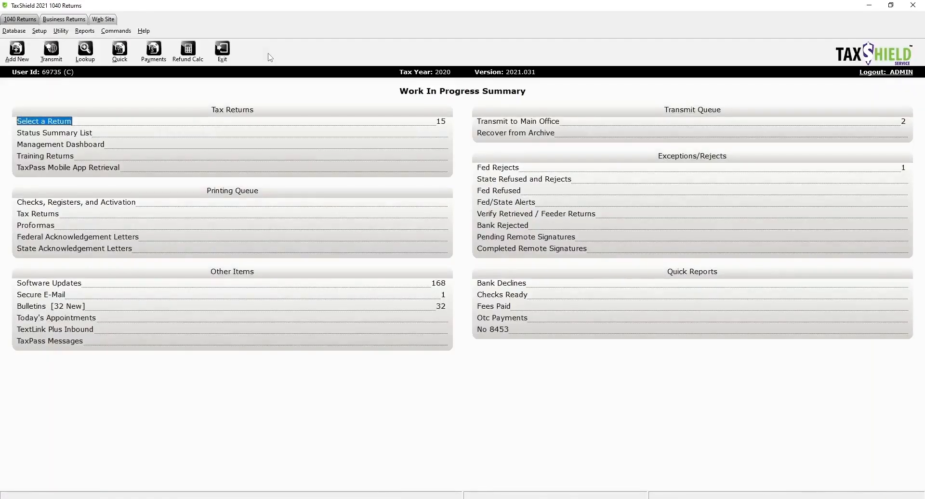
pyautogui.click(527, 122)
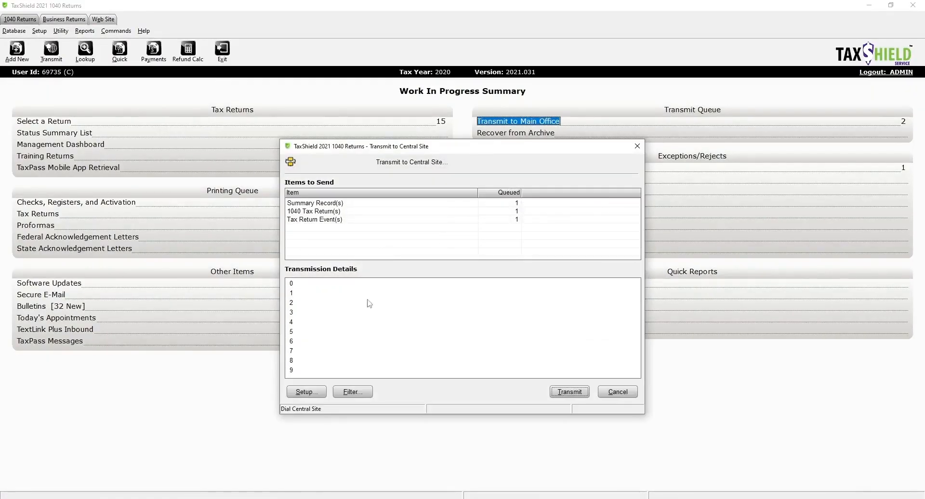
pyautogui.click(338, 397)
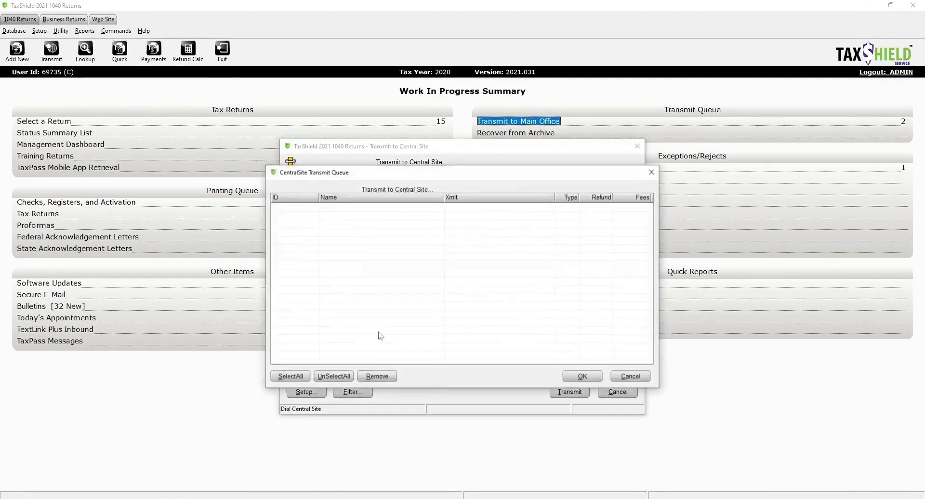
pyautogui.click(578, 378)
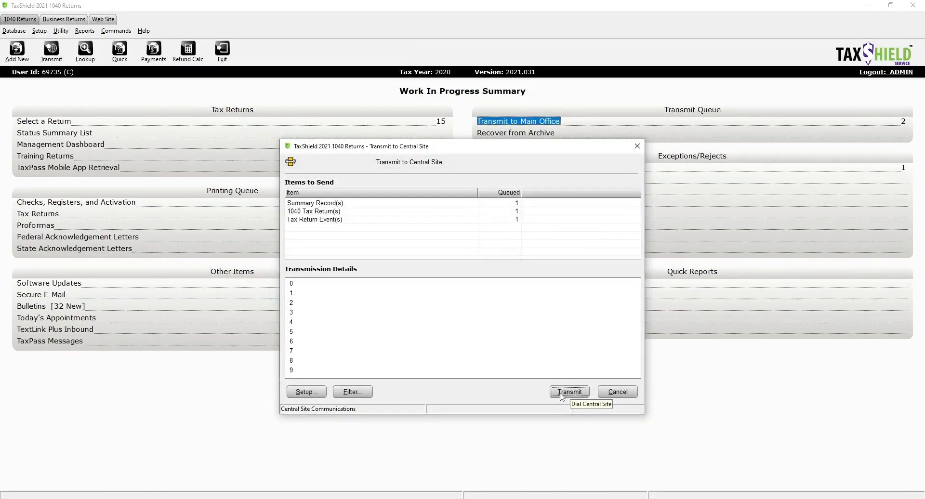
pyautogui.click(562, 392)
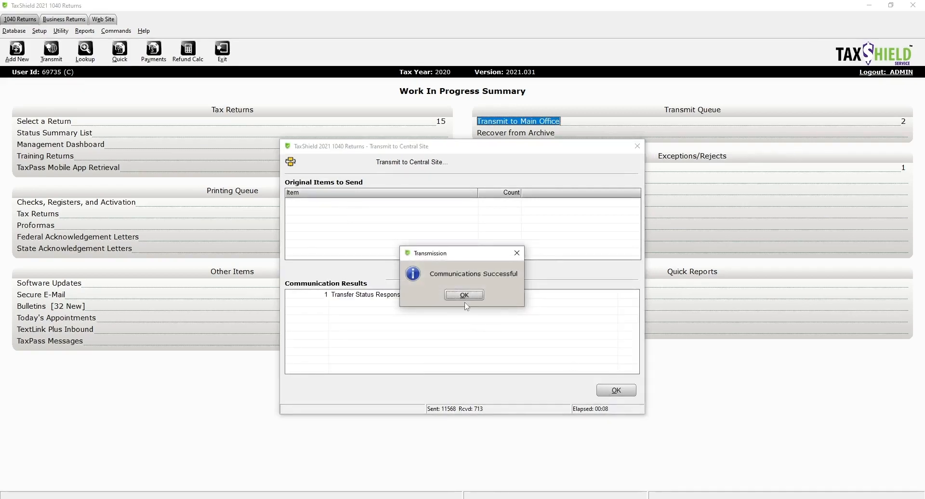
pyautogui.click(464, 295)
pyautogui.click(616, 390)
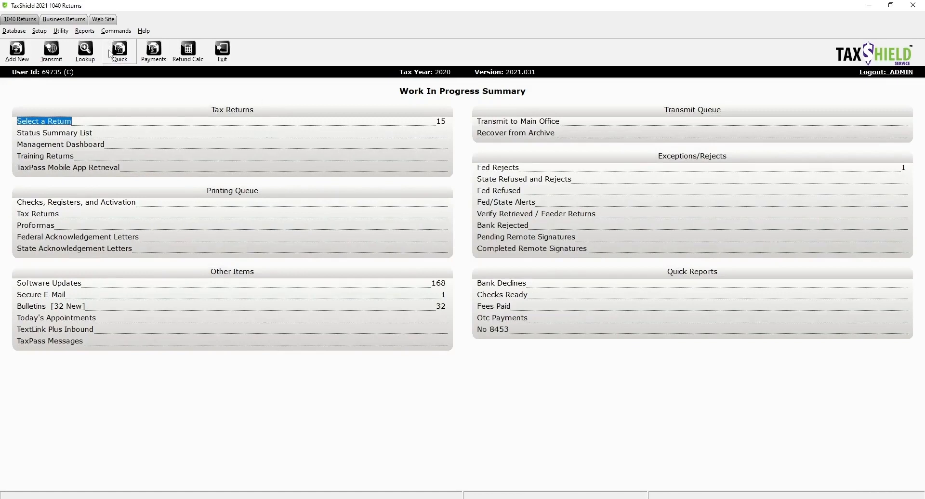
# Step: Check the quick status lookup, then reopen the IRS Reject return on its Client Data form
pyautogui.click(121, 58)
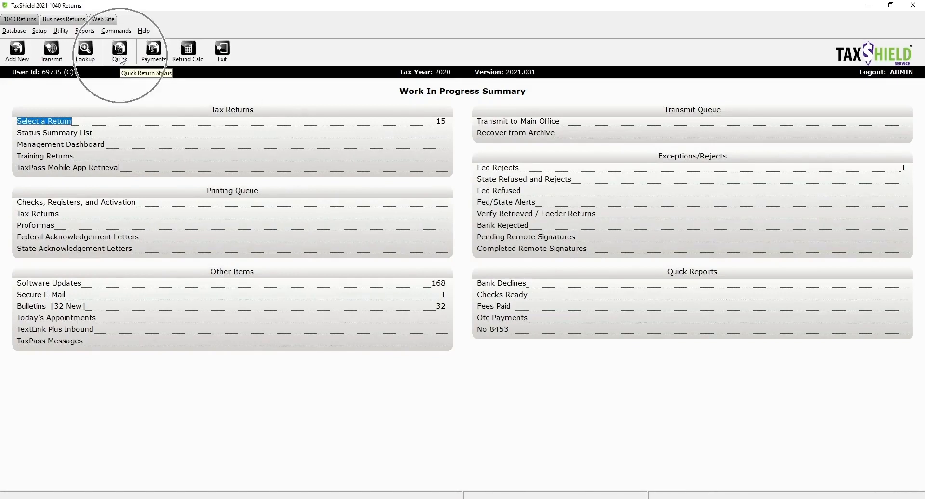
pyautogui.click(120, 58)
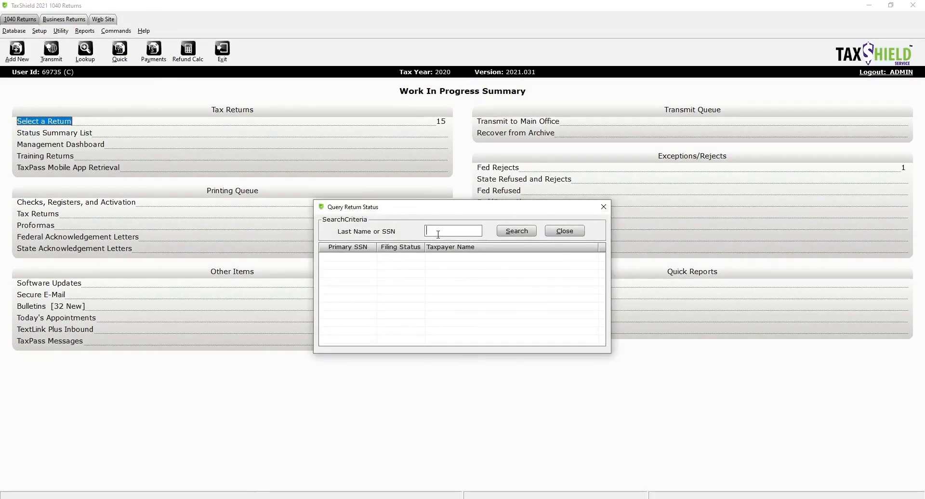
pyautogui.click(602, 206)
pyautogui.click(53, 122)
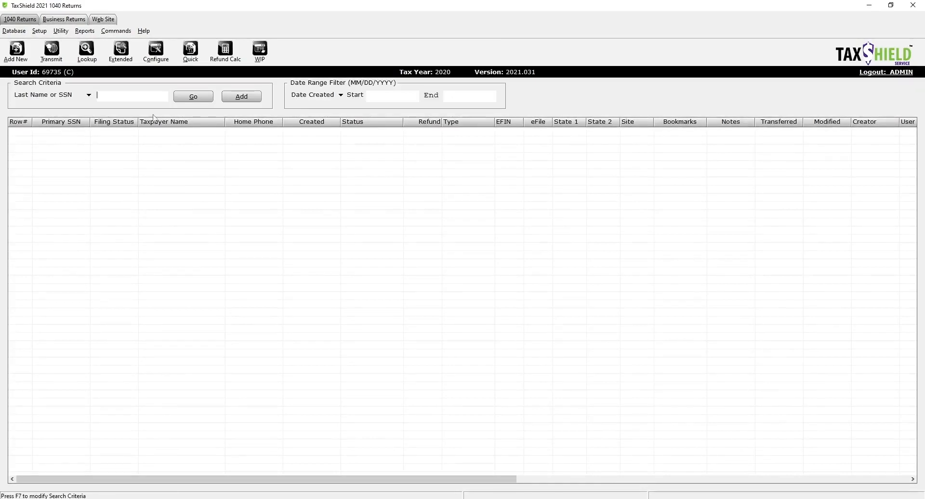
pyautogui.click(193, 97)
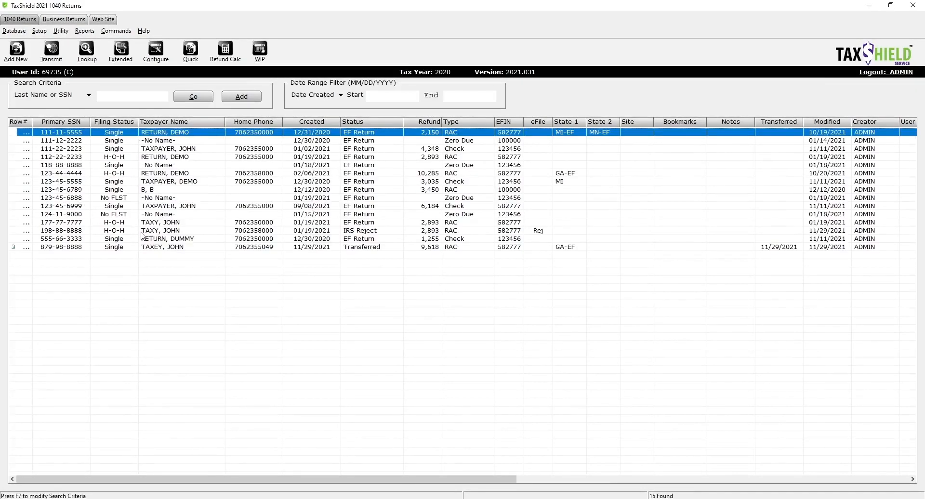
pyautogui.click(58, 231)
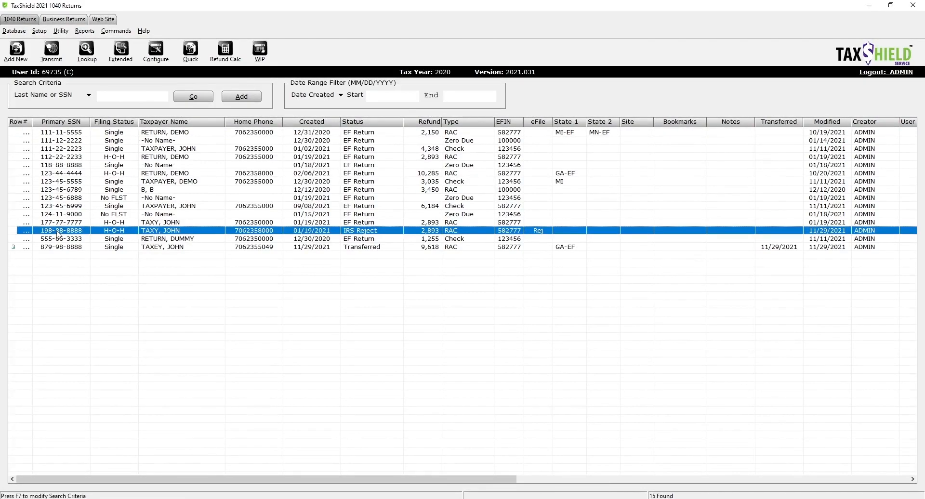
pyautogui.doubleClick(56, 231)
pyautogui.click(548, 86)
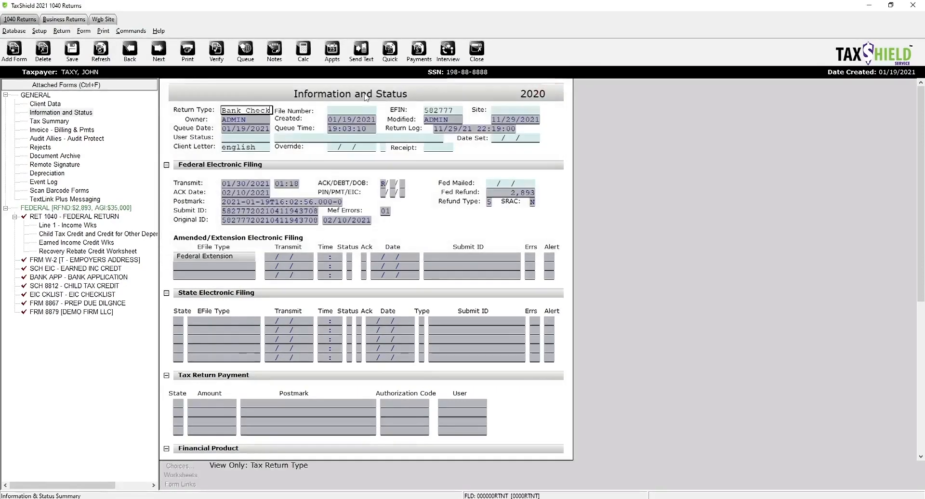
pyautogui.click(54, 105)
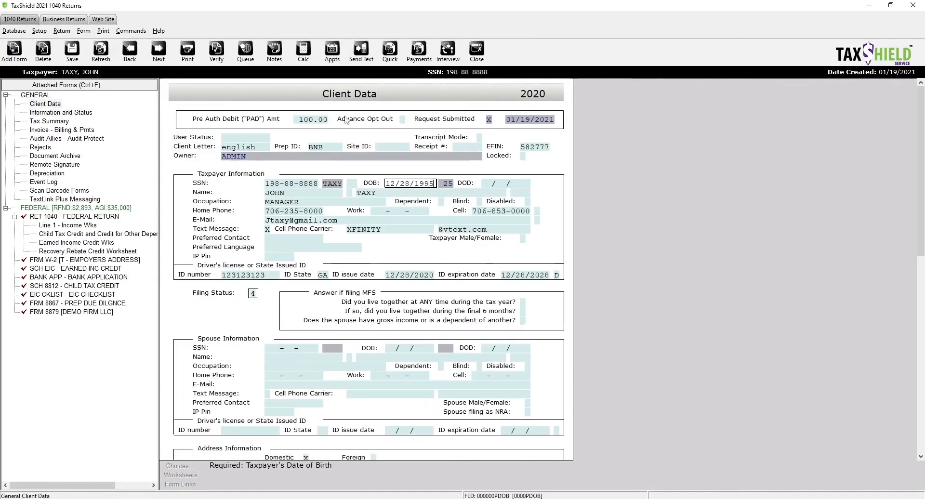
# Step: Copy the taxpayer's SSN from Client Data and close the return
pyautogui.click(271, 188)
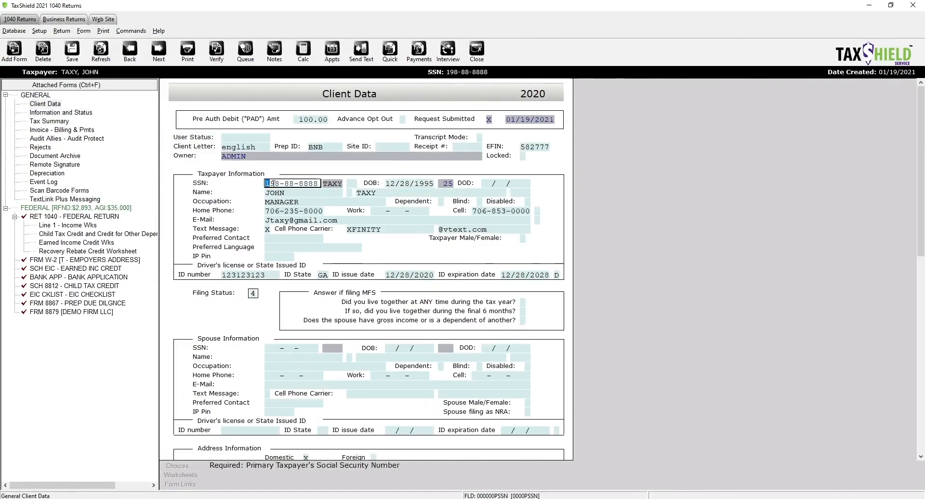
pyautogui.moveTo(266, 184); pyautogui.dragTo(317, 184)
pyautogui.hotkey('ctrl', 'c')
pyautogui.rightClick(315, 188)
pyautogui.click(336, 213)
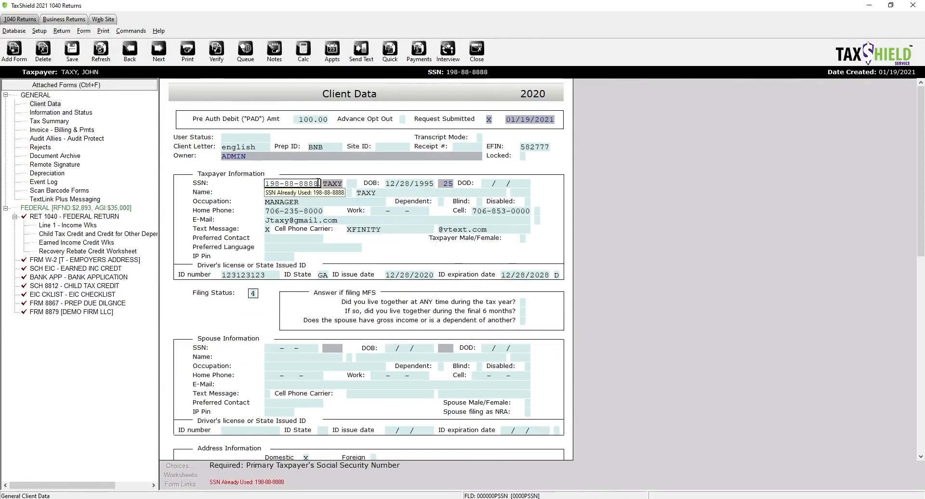
pyautogui.moveTo(319, 183); pyautogui.dragTo(264, 184)
pyautogui.hotkey('ctrl', 'a')
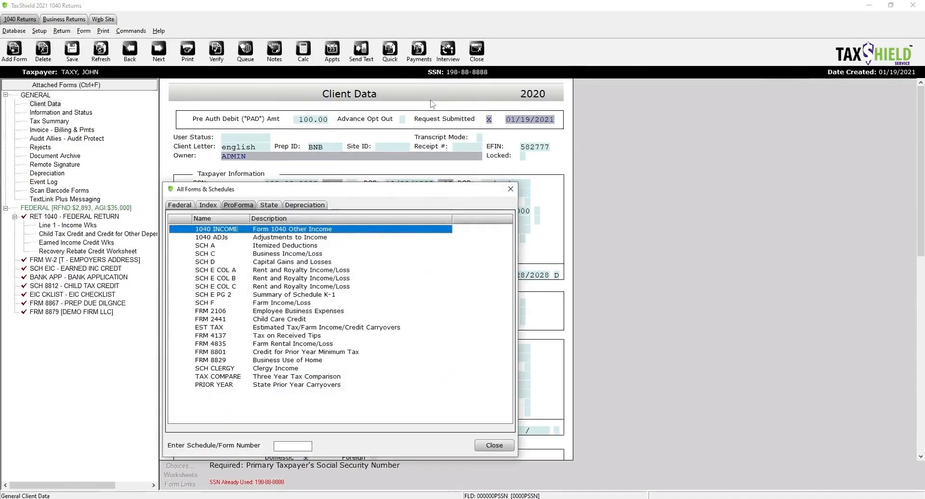
pyautogui.click(513, 190)
pyautogui.click(479, 51)
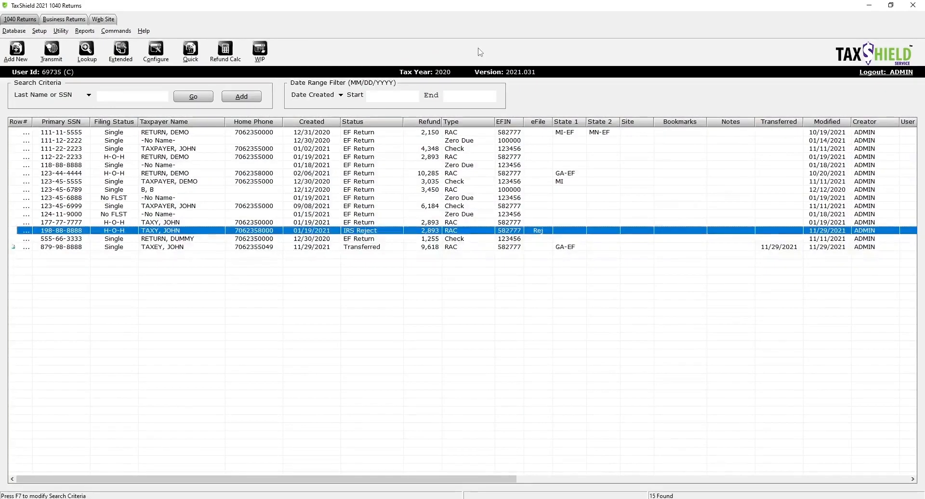
pyautogui.click(191, 49)
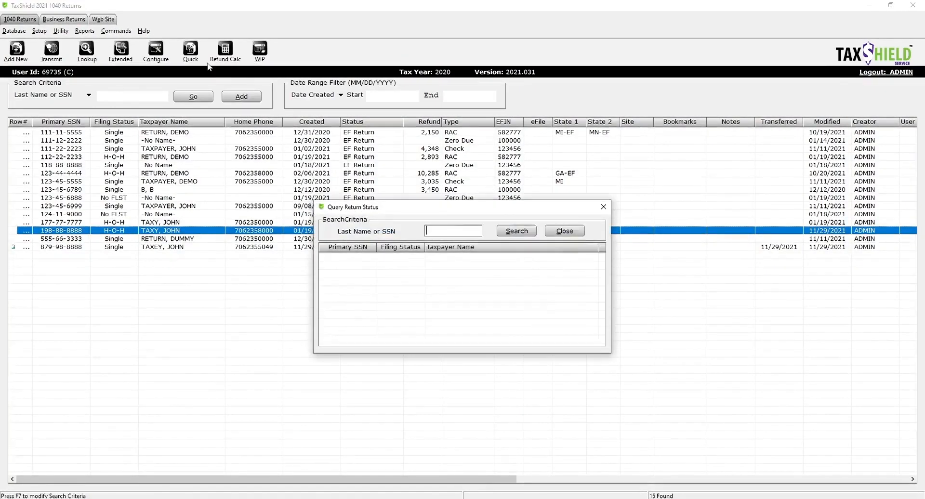
pyautogui.hotkey('ctrl', 'v')
pyautogui.click(523, 233)
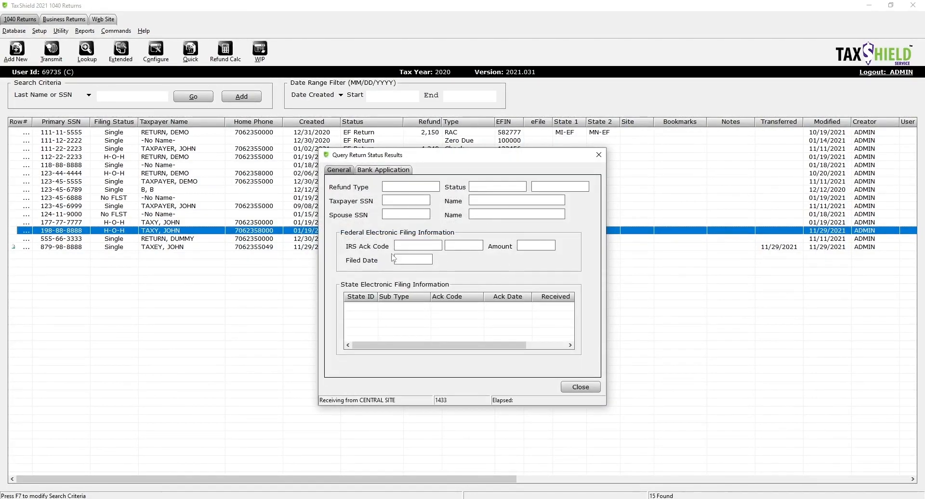
pyautogui.moveTo(424, 246); pyautogui.dragTo(388, 247)
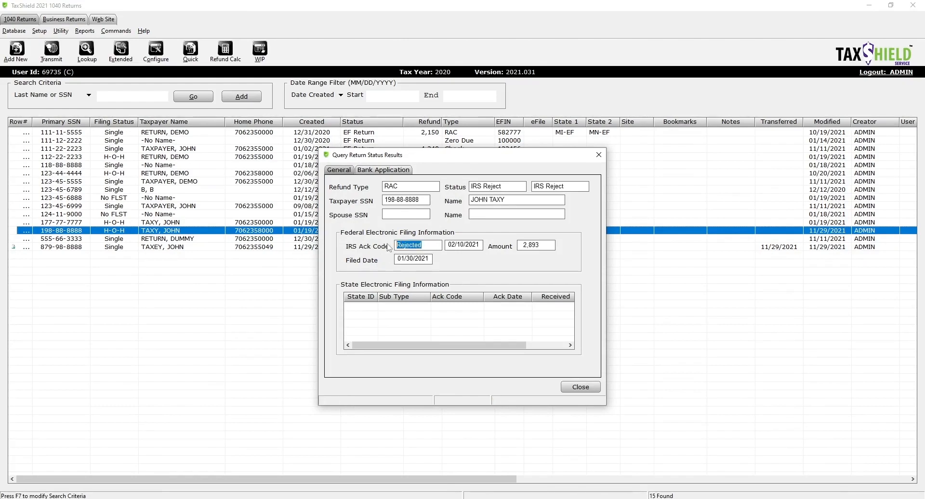
pyautogui.click(380, 170)
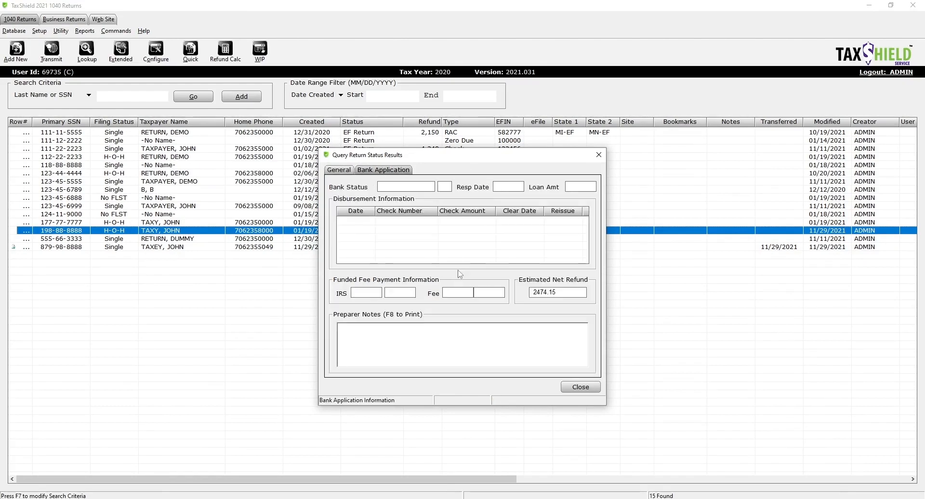
pyautogui.click(343, 171)
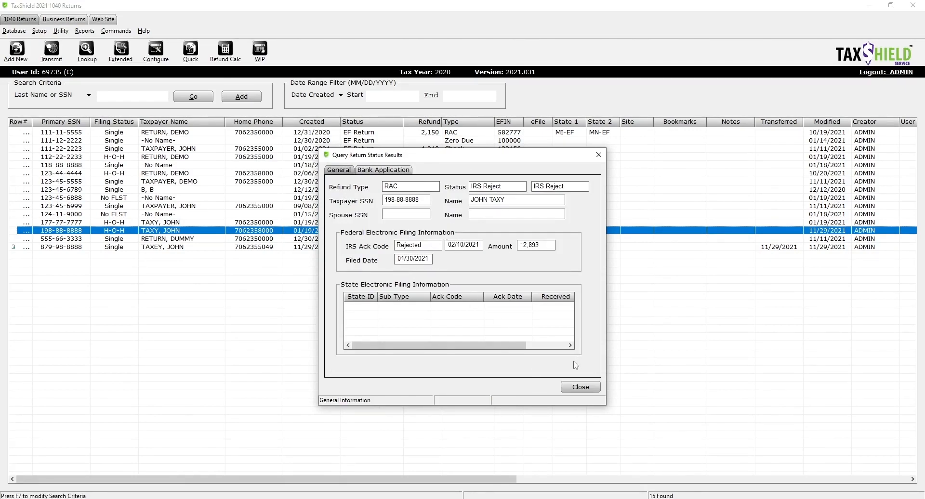
pyautogui.click(599, 155)
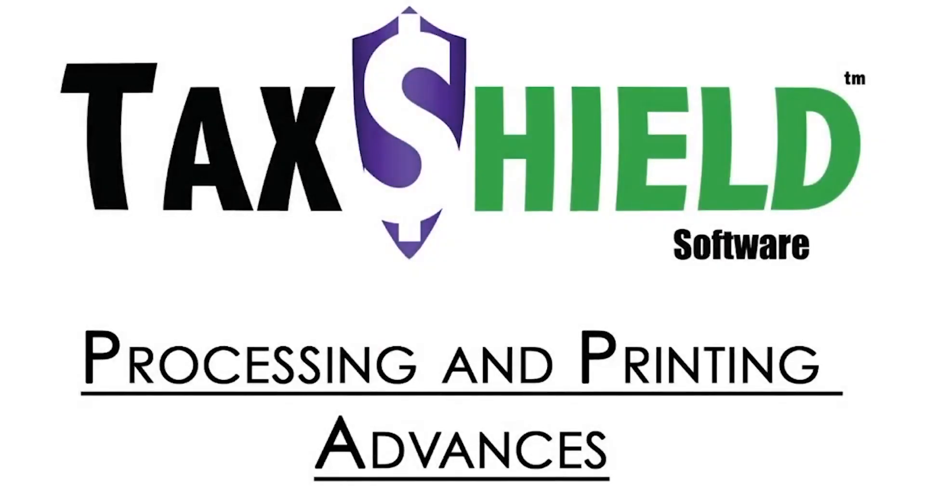
# Step: Bring up the completed 2018 demo return on its Client Data form
pyautogui.click(520, 247)
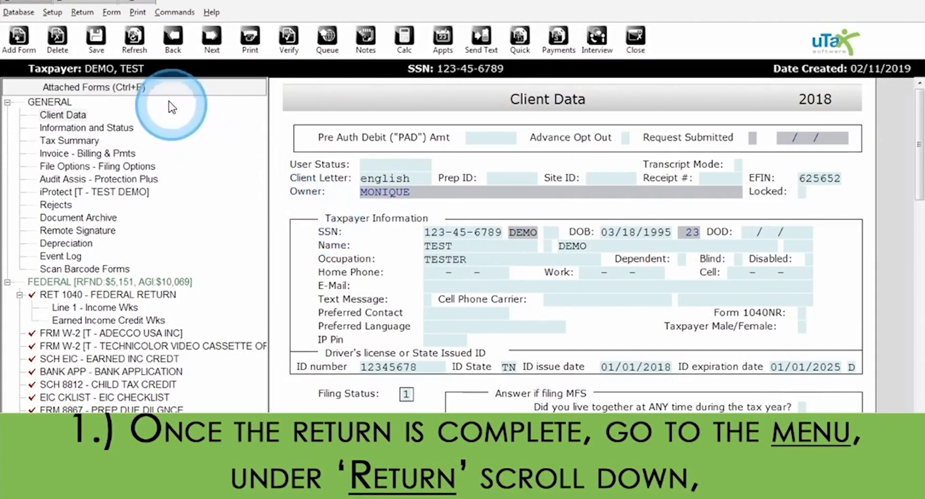
# Step: Send the demo return's client data via Return > Send Client Data and confirm success
pyautogui.click(83, 12)
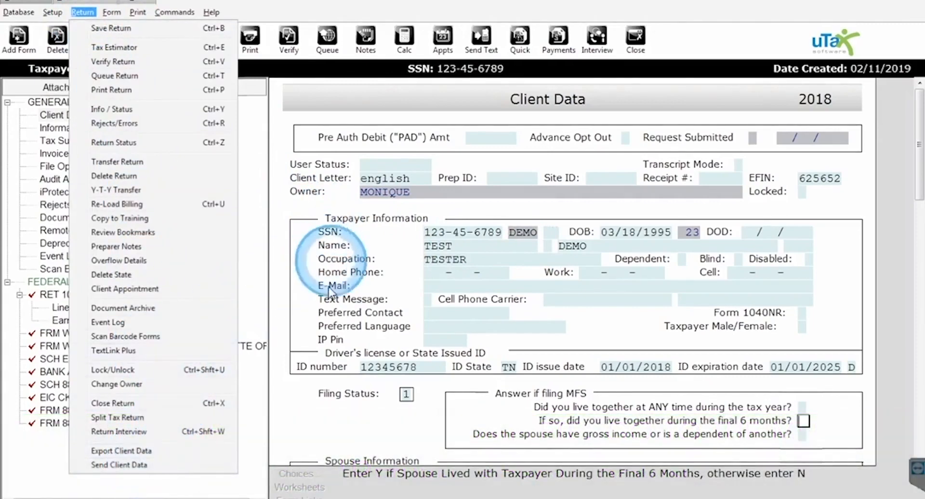
pyautogui.click(192, 465)
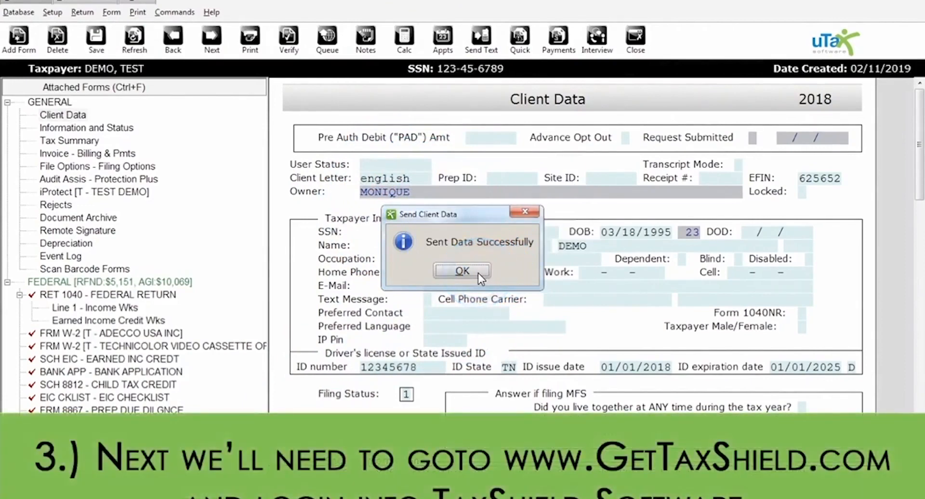
pyautogui.click(478, 273)
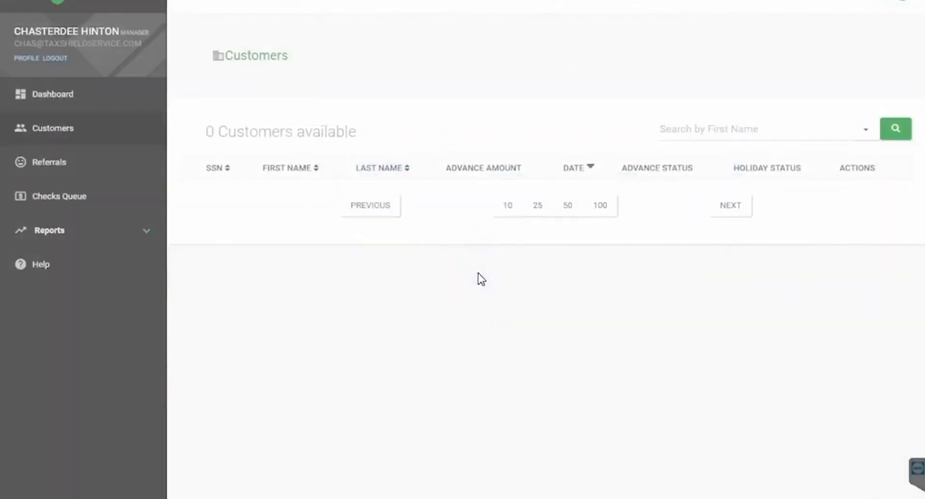
# Step: Replace the SSN in the add-customer panel with the new customer's SSN and search
pyautogui.click(406, 345)
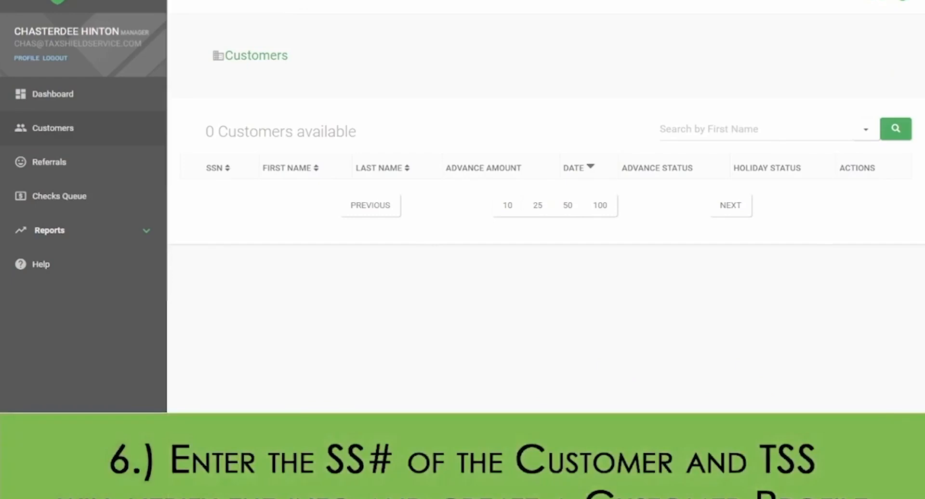
pyautogui.click(891, 465)
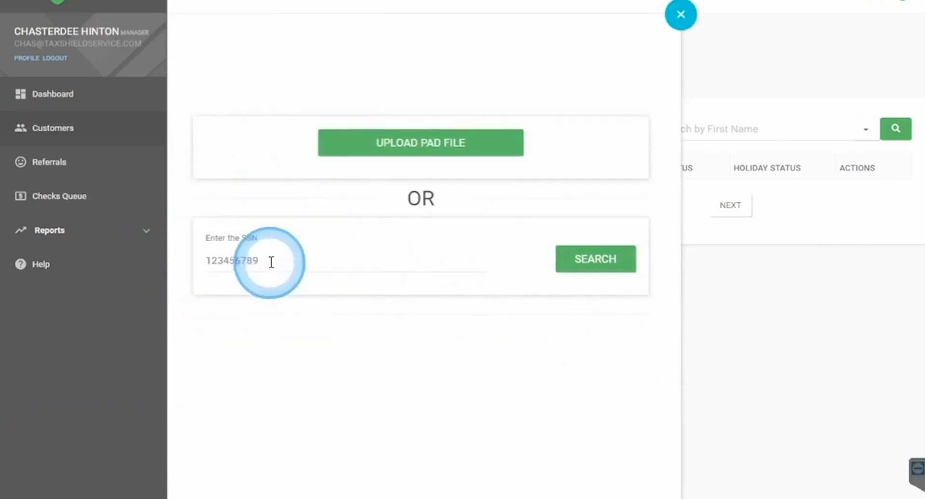
pyautogui.moveTo(271, 261); pyautogui.dragTo(174, 263)
pyautogui.write('123')
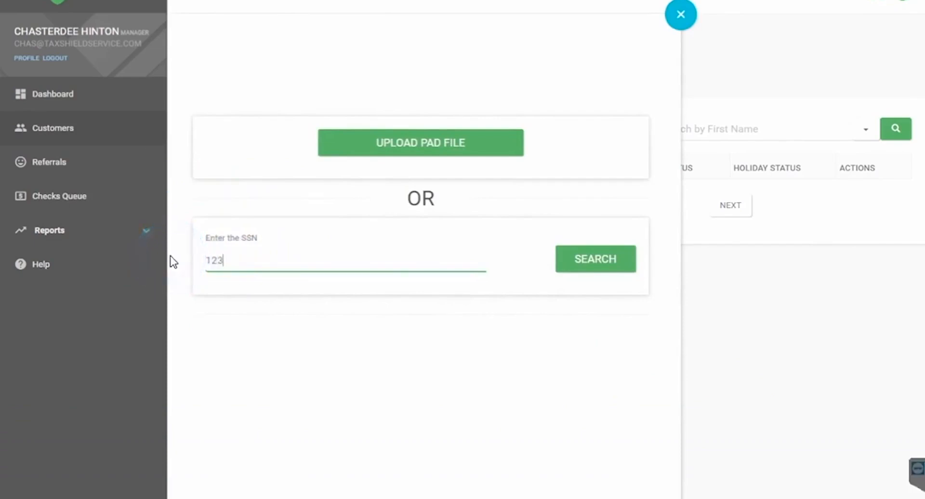
pyautogui.write('456789')
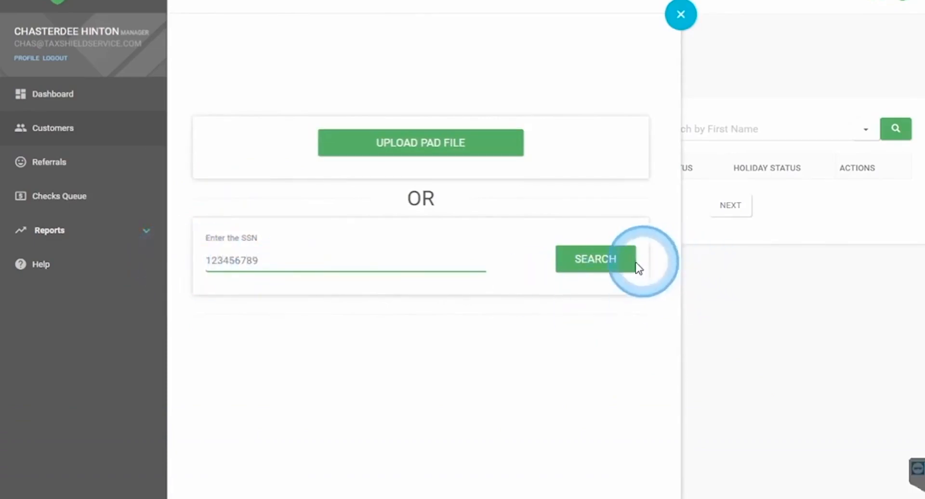
pyautogui.click(624, 268)
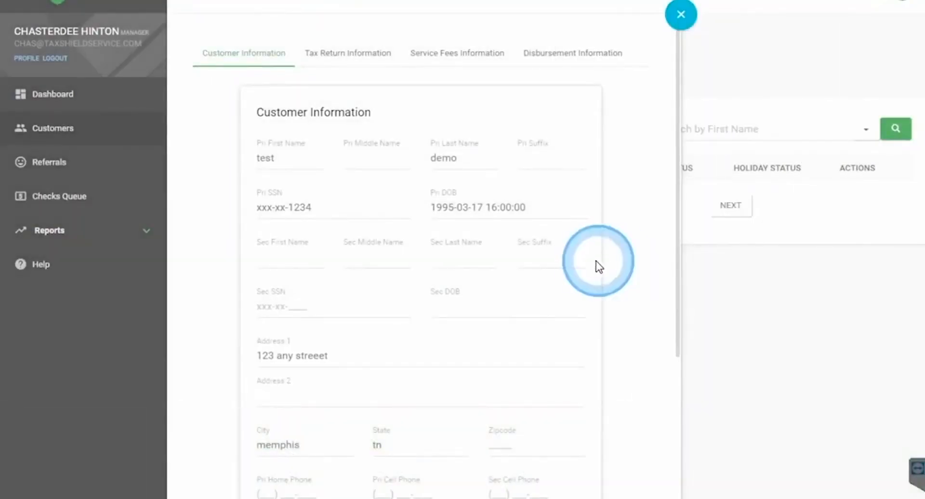
# Step: Check advance eligibility on Tax Return Information and close the $50 holiday / $100 advance approval report
pyautogui.scroll(-5, 595, 264)
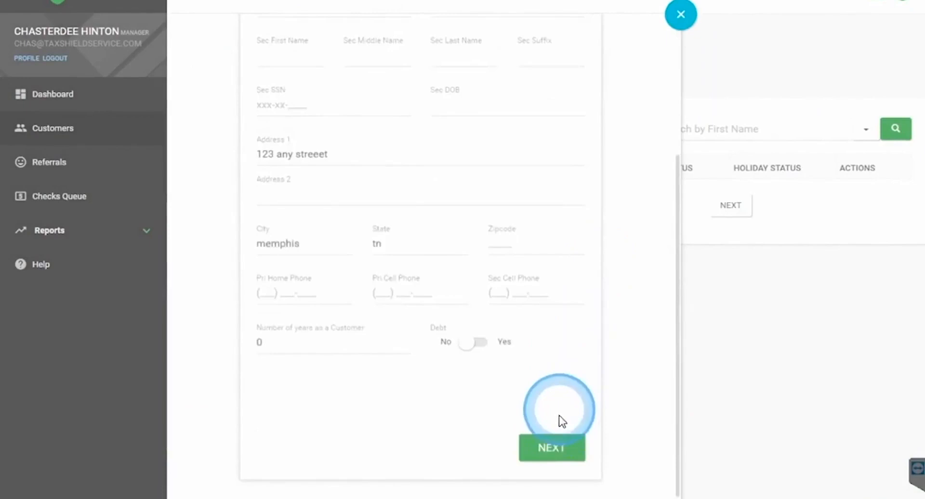
pyautogui.click(553, 448)
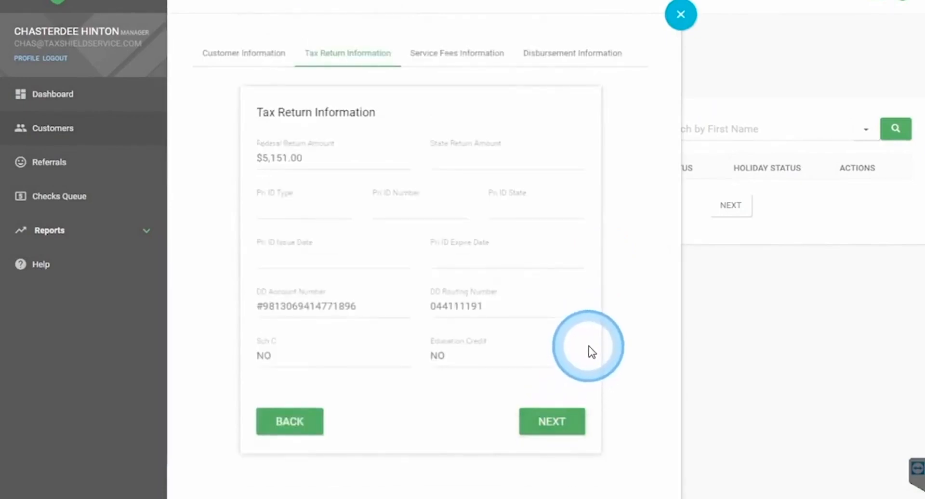
pyautogui.click(565, 429)
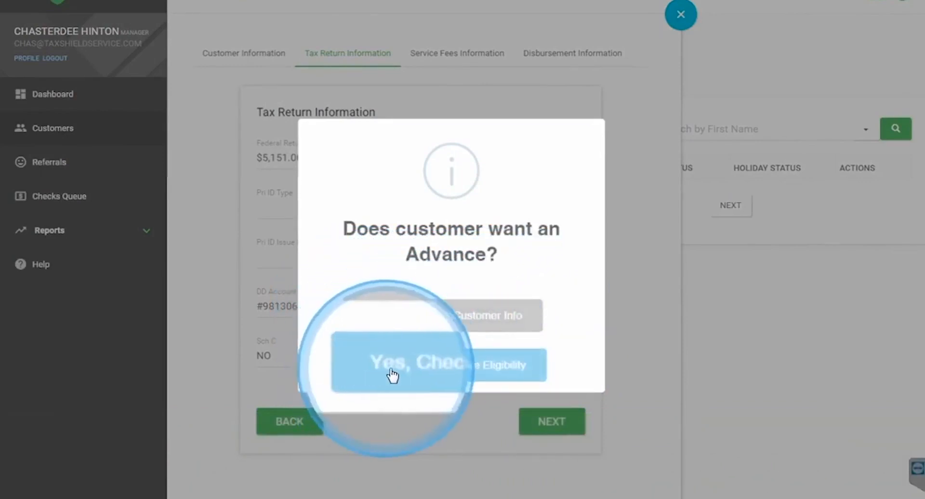
pyautogui.click(536, 379)
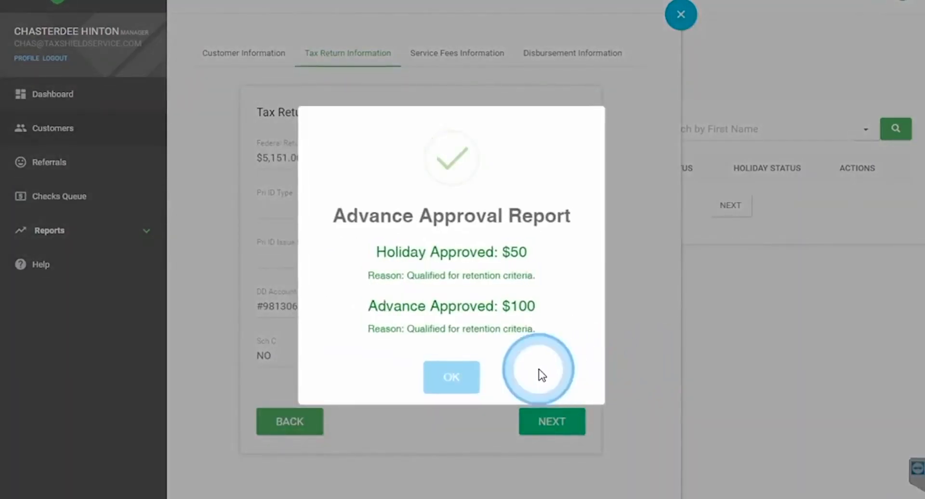
pyautogui.click(469, 383)
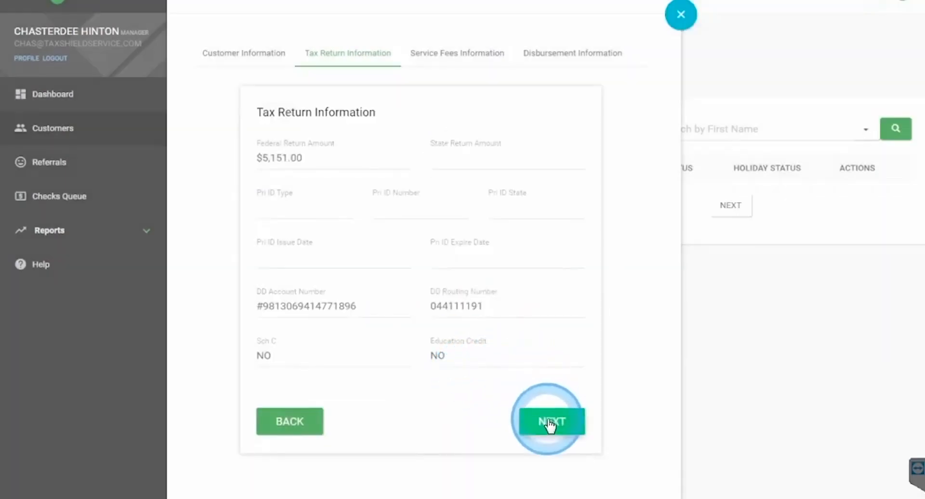
# Step: Re-check eligibility on the Service Fees step and print the TILA disclosures to TILA_Disclosure
pyautogui.click(548, 420)
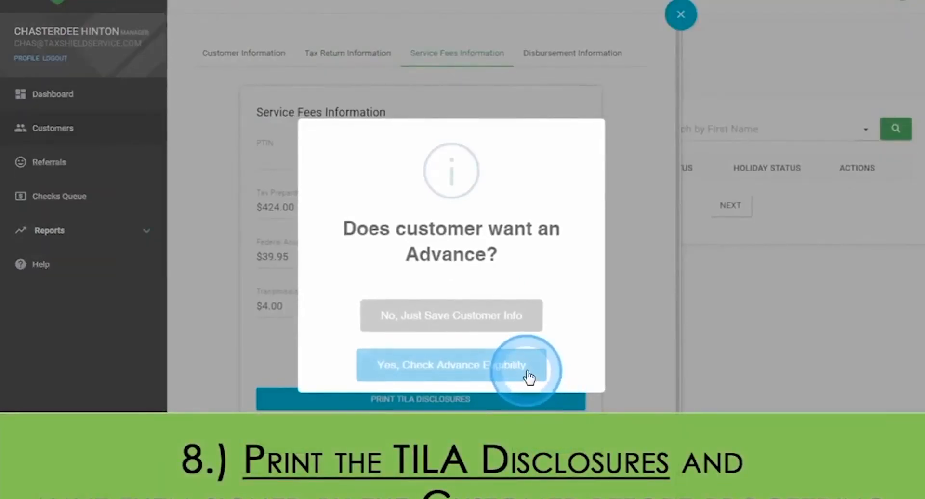
pyautogui.click(527, 373)
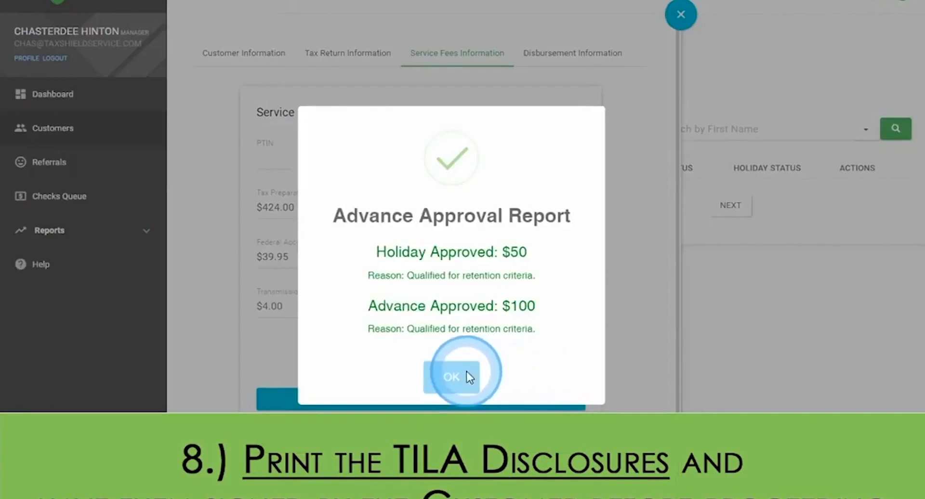
pyautogui.click(466, 377)
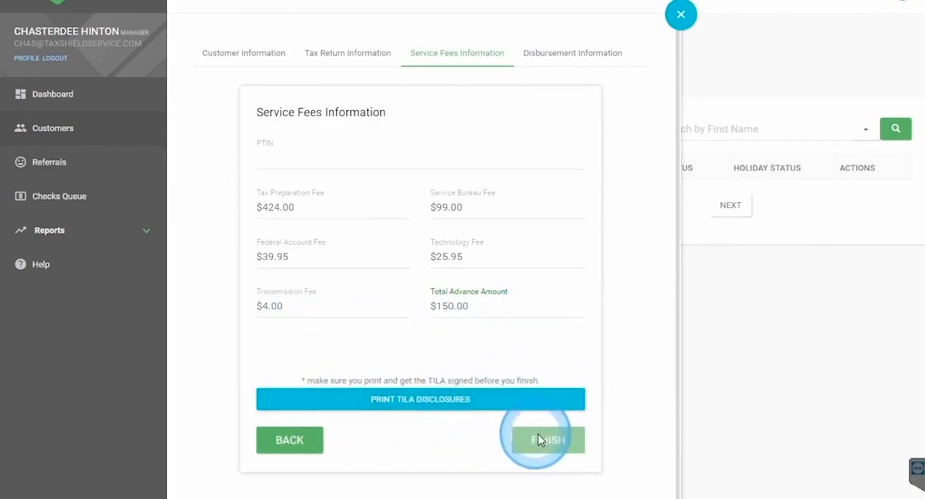
pyautogui.click(430, 407)
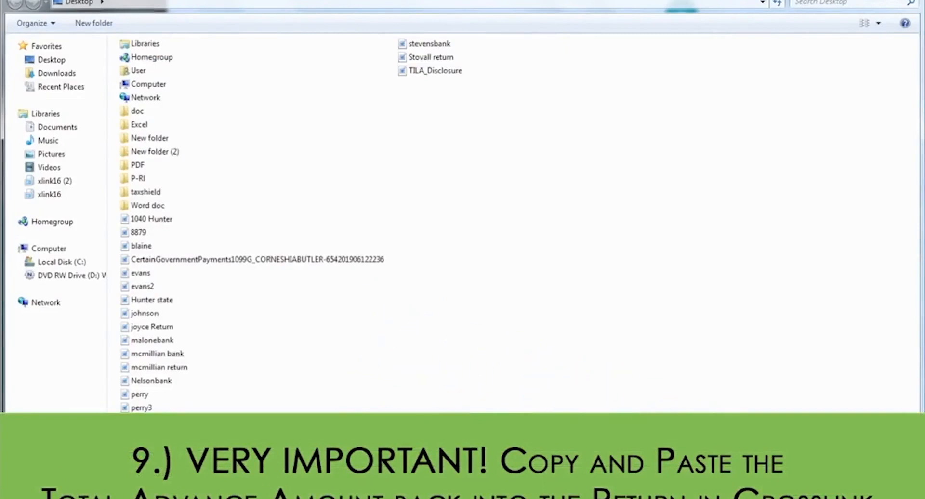
# Step: Copy the $150.00 Total Advance Amount from Service Fees and select uTax's PAD Amt field
pyautogui.click(825, 462)
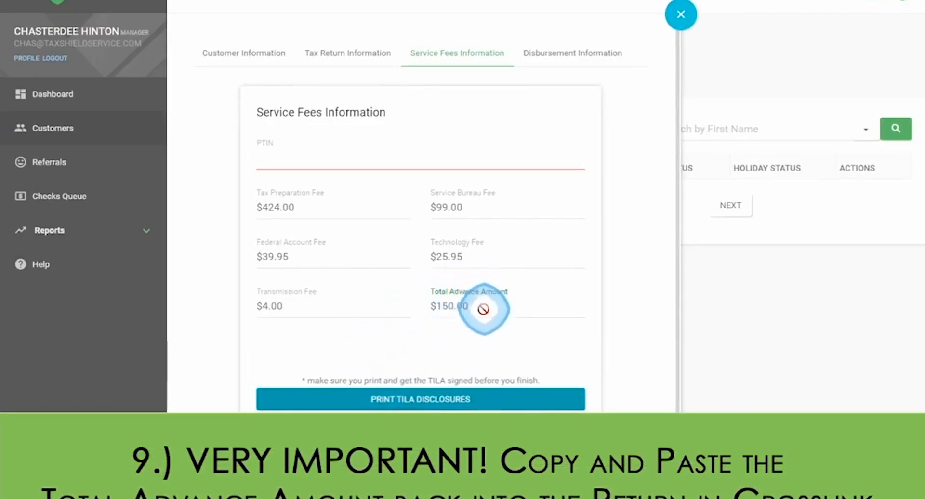
pyautogui.moveTo(483, 309); pyautogui.dragTo(427, 307)
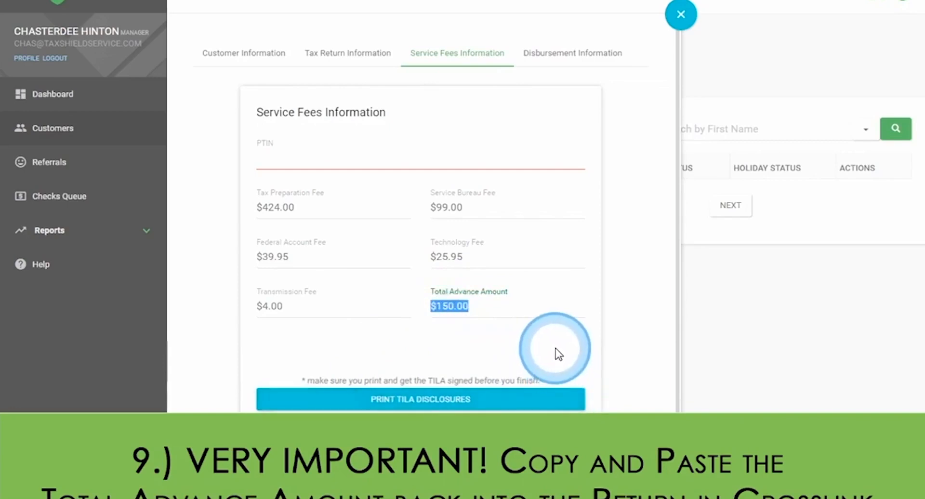
pyautogui.hotkey('alt', 'Tab')
pyautogui.click(480, 137)
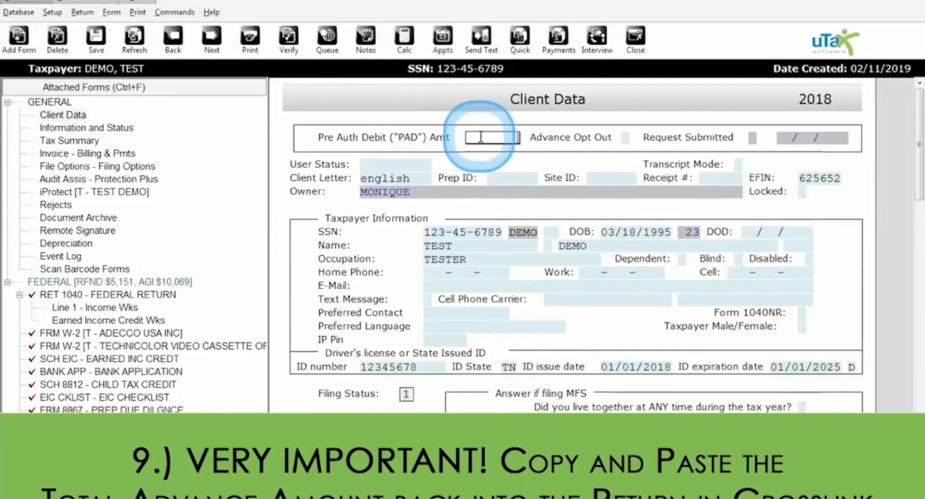
# Step: Enter 150.00 as the Pre Auth Debit amount and save the demo return
pyautogui.write('150')
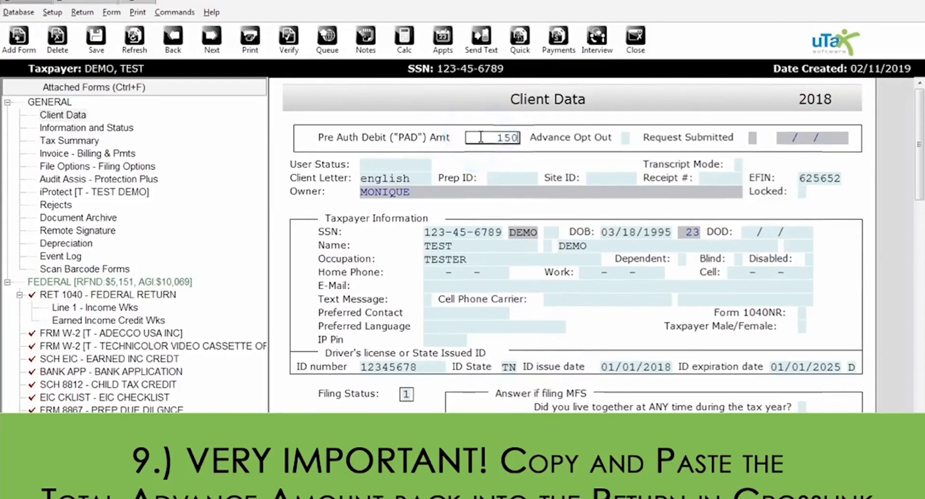
pyautogui.press('Tab')
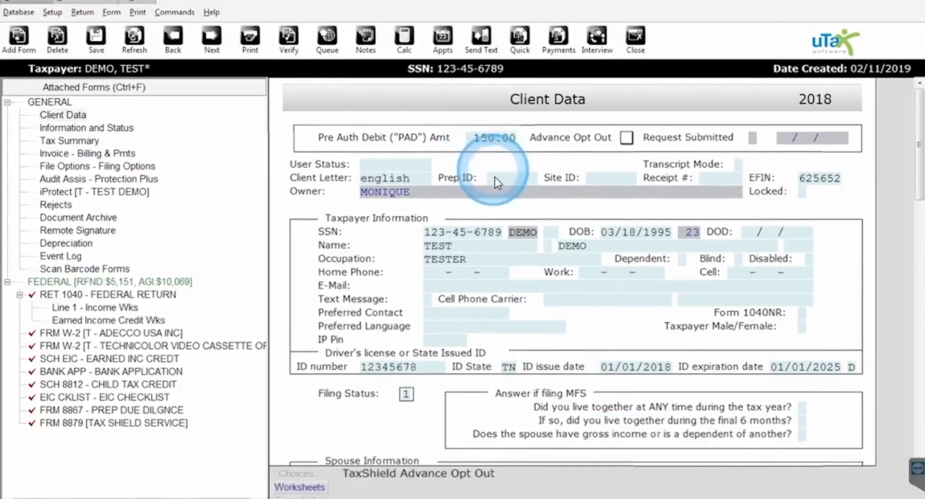
pyautogui.click(509, 251)
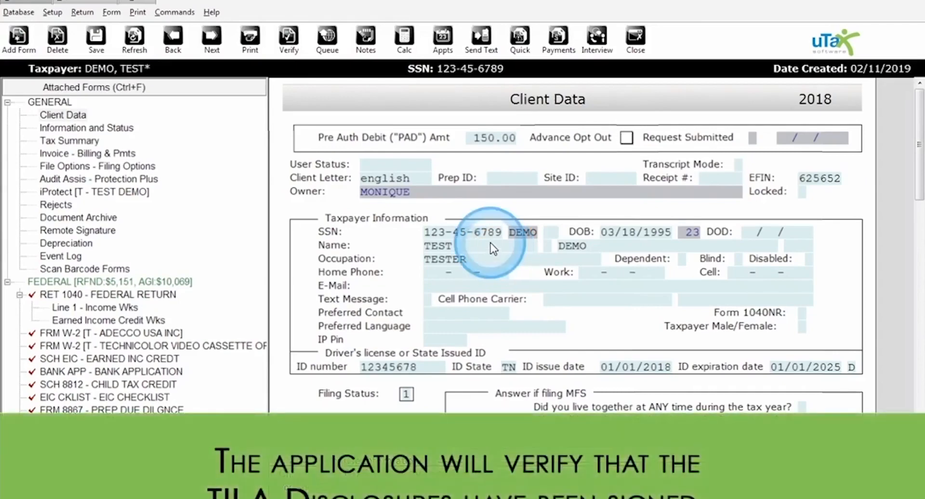
pyautogui.click(102, 46)
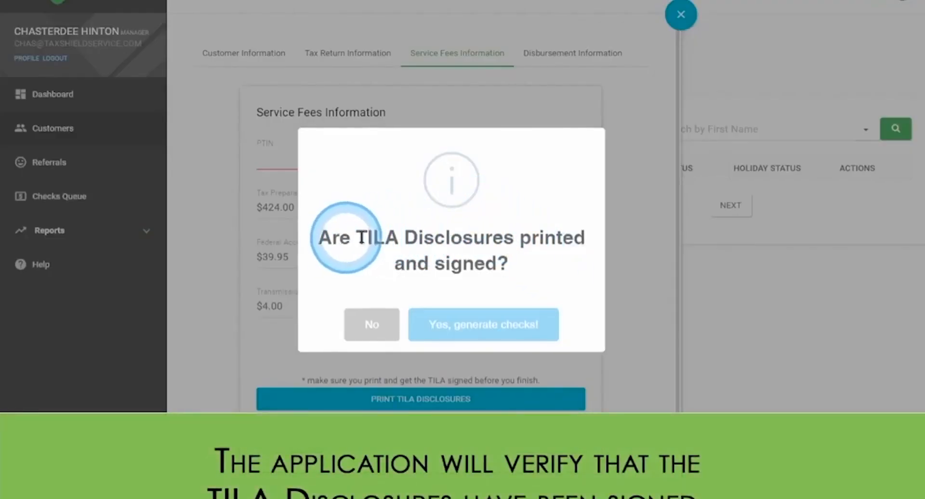
# Step: Confirm the TILA disclosures are signed, generate checks, and acknowledge the Customer info Updated message
pyautogui.click(524, 328)
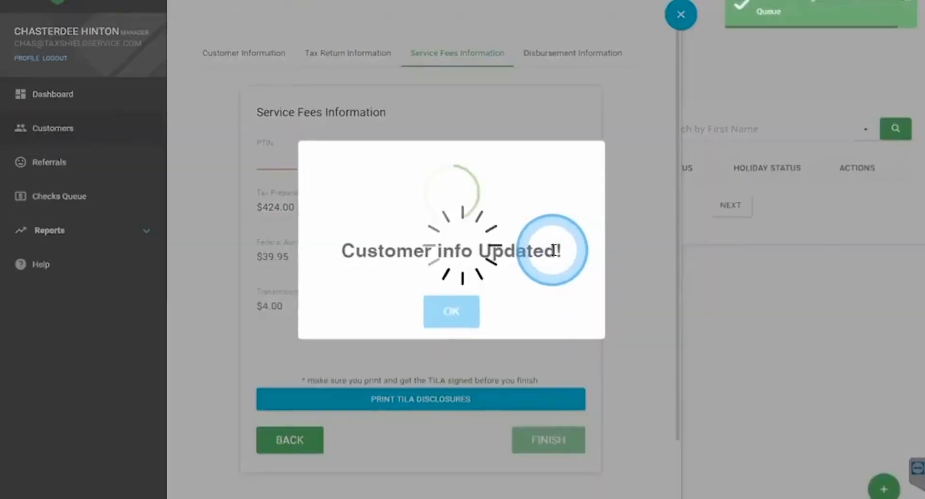
pyautogui.click(451, 313)
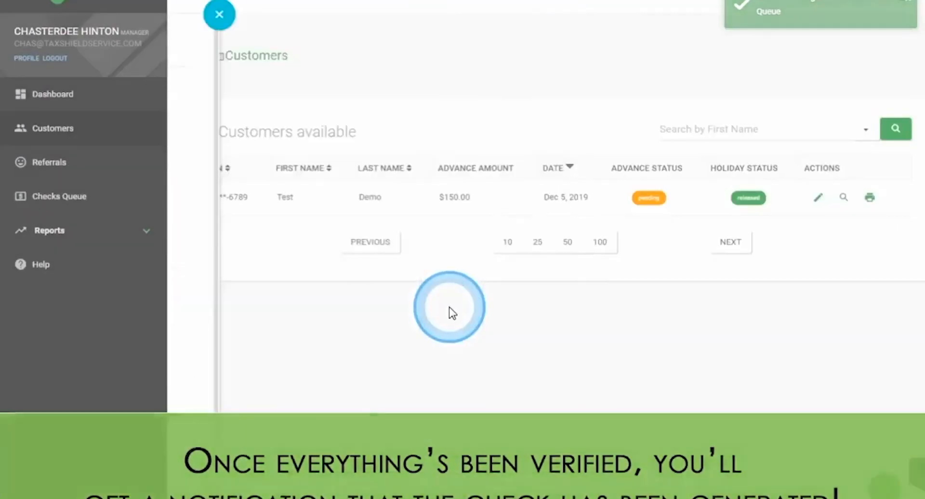
pyautogui.click(749, 204)
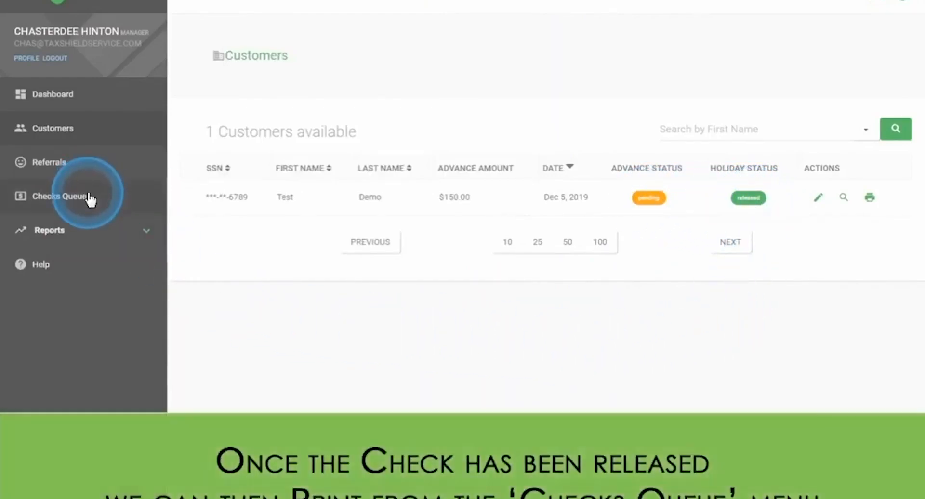
# Step: Print the demo customer's released $50.00 holiday check from the Checks Queue
pyautogui.click(90, 198)
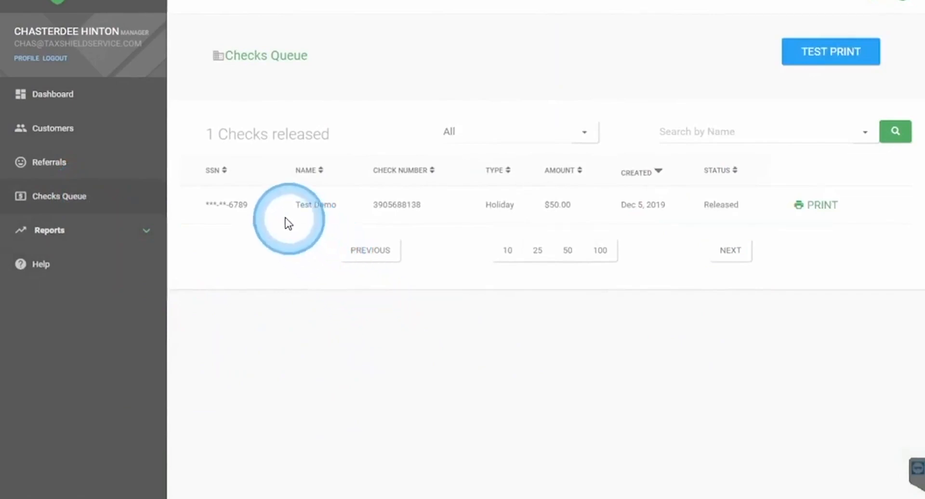
pyautogui.moveTo(207, 209); pyautogui.dragTo(339, 212)
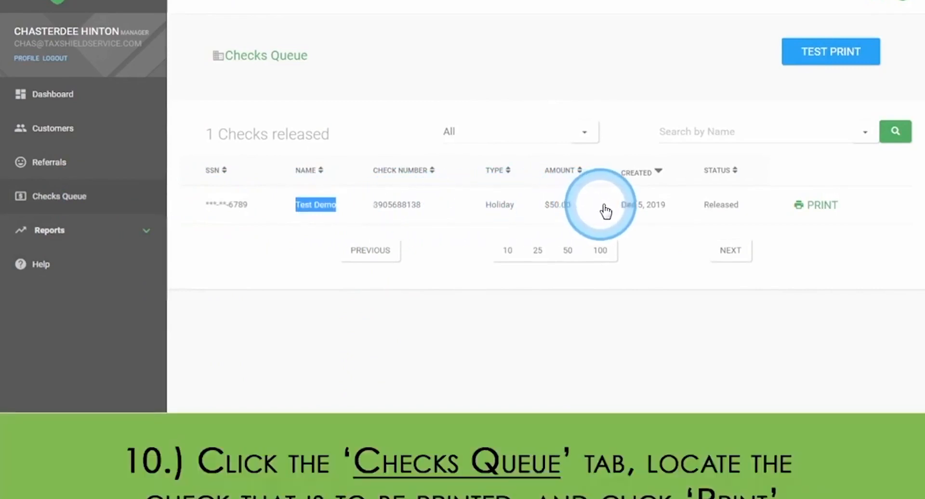
pyautogui.click(813, 211)
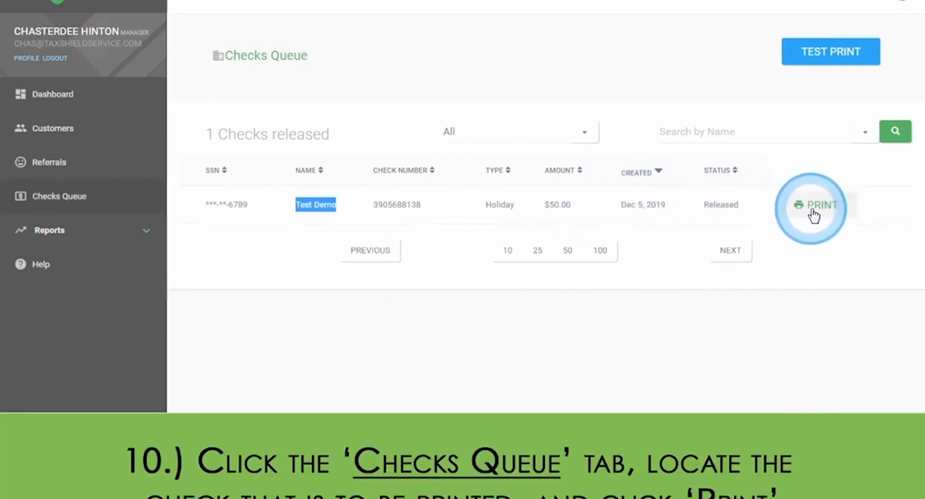
pyautogui.click(812, 213)
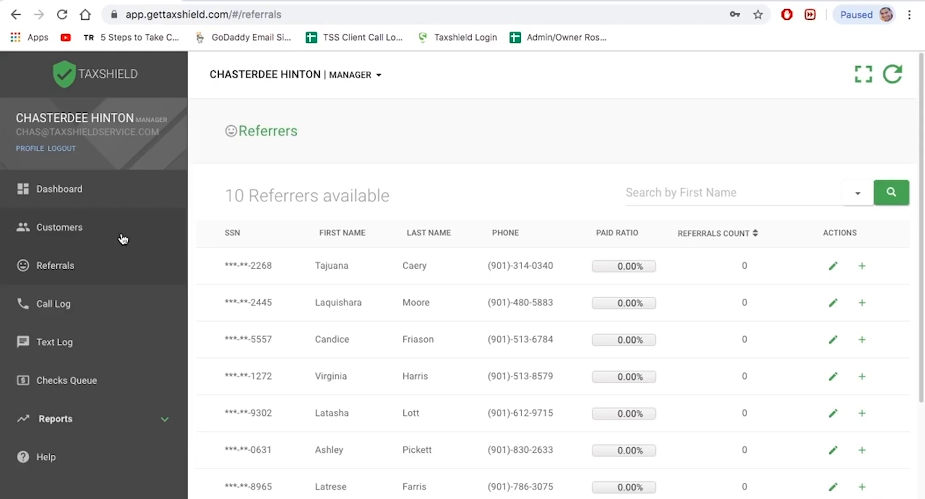
pyautogui.click(48, 229)
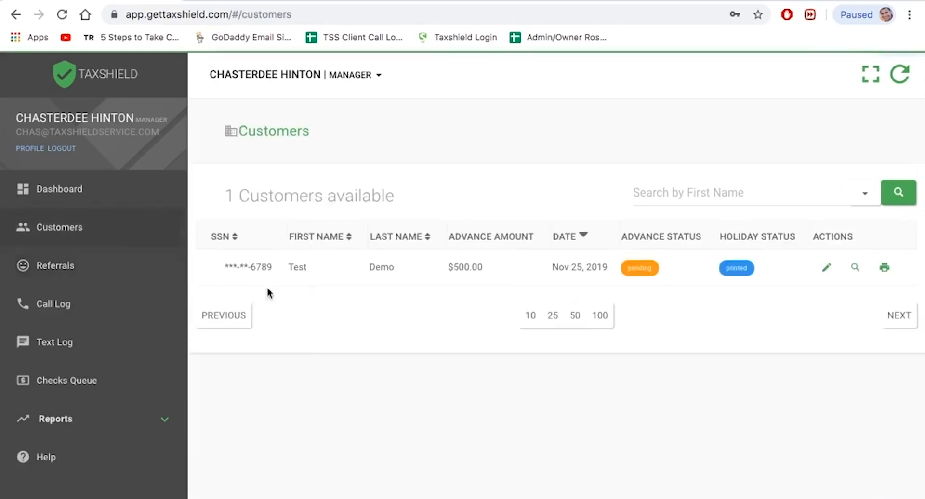
pyautogui.moveTo(289, 269); pyautogui.dragTo(402, 268)
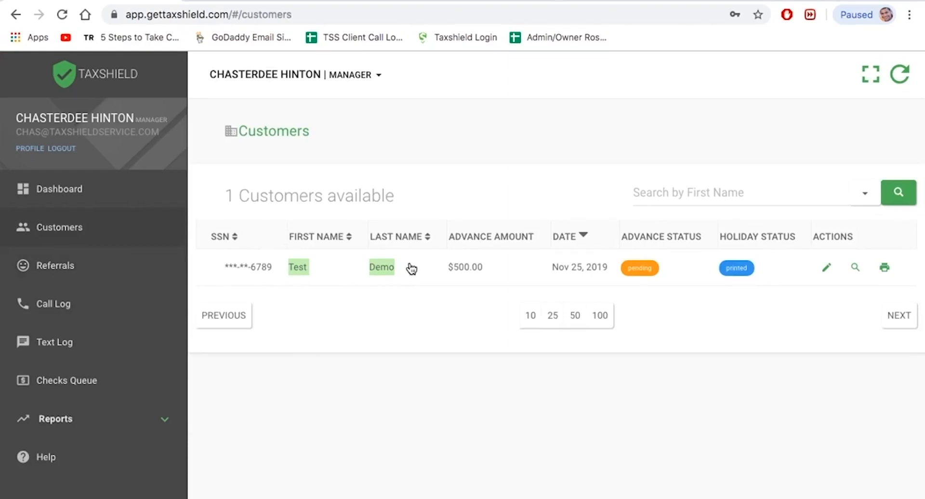
pyautogui.click(119, 265)
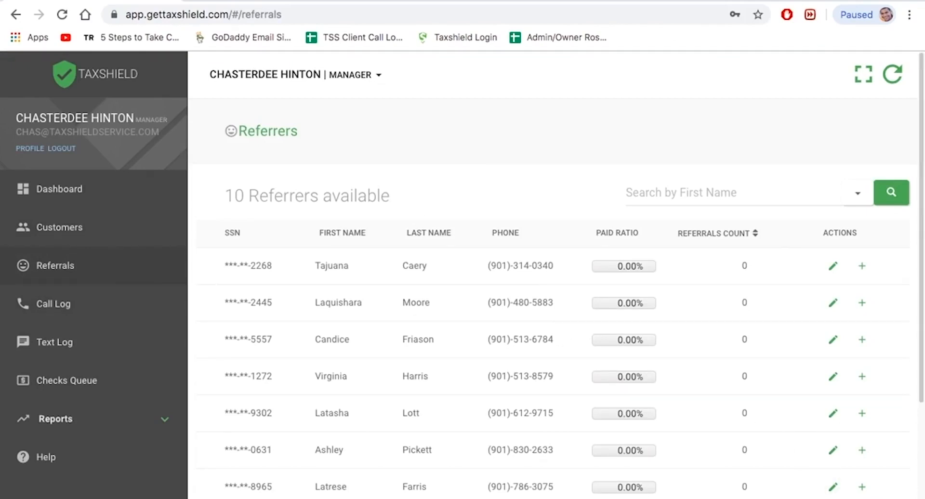
# Step: Start a new referrer and enter its SSN and the name 'Test Referrer'
pyautogui.click(299, 192)
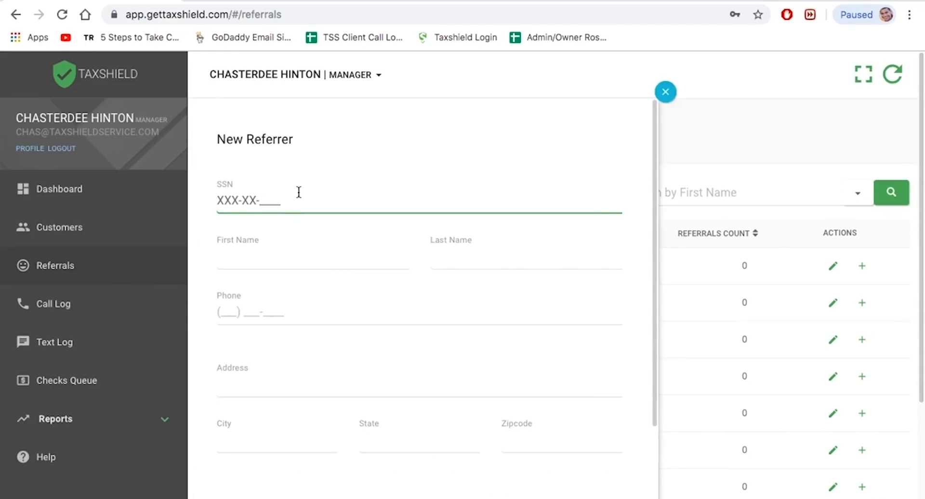
pyautogui.write('1234')
pyautogui.press('Tab')
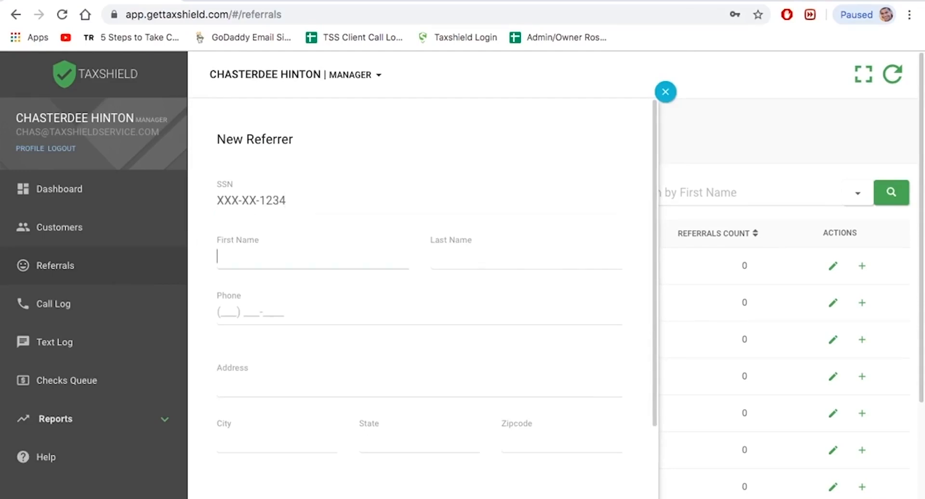
pyautogui.write('Test')
pyautogui.press('Tab')
pyautogui.write('Refe')
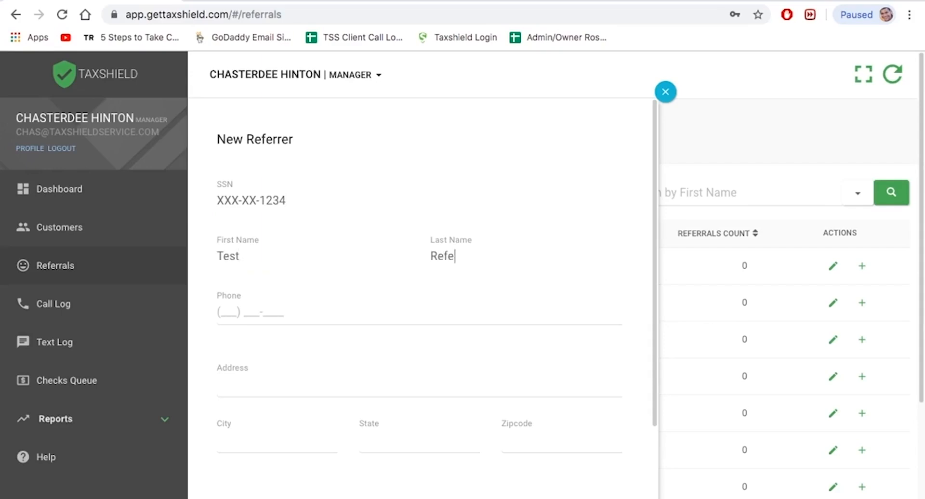
pyautogui.write('rrer')
# Step: Fill in the referrer's phone number, street address, city, state and zip code
pyautogui.press('Tab')
pyautogui.write('123456780')
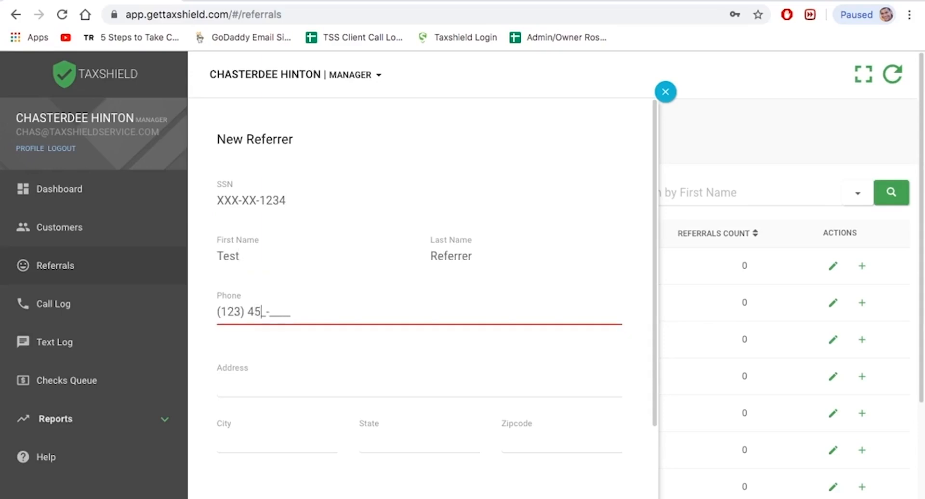
pyautogui.write('0')
pyautogui.press('Tab')
pyautogui.write('123 ')
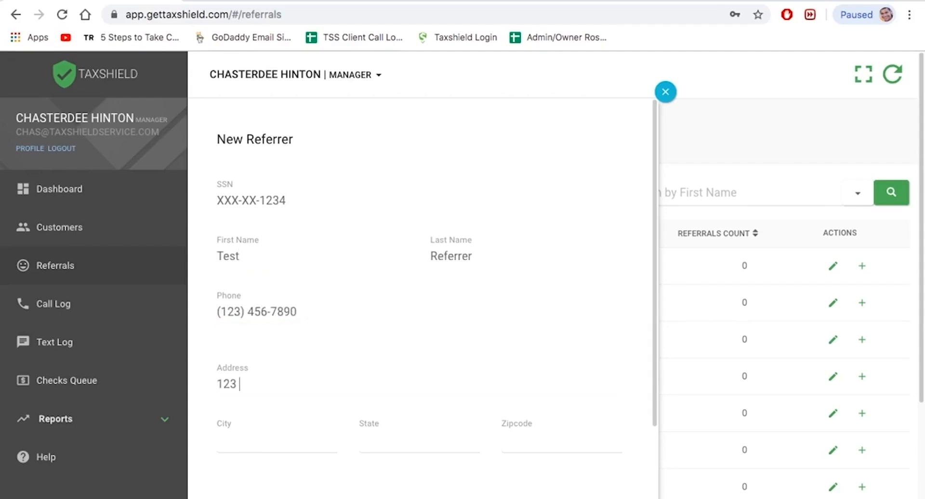
pyautogui.write('Street')
pyautogui.press('Tab')
pyautogui.write('Memphis')
pyautogui.press('Tab')
pyautogui.write('TN')
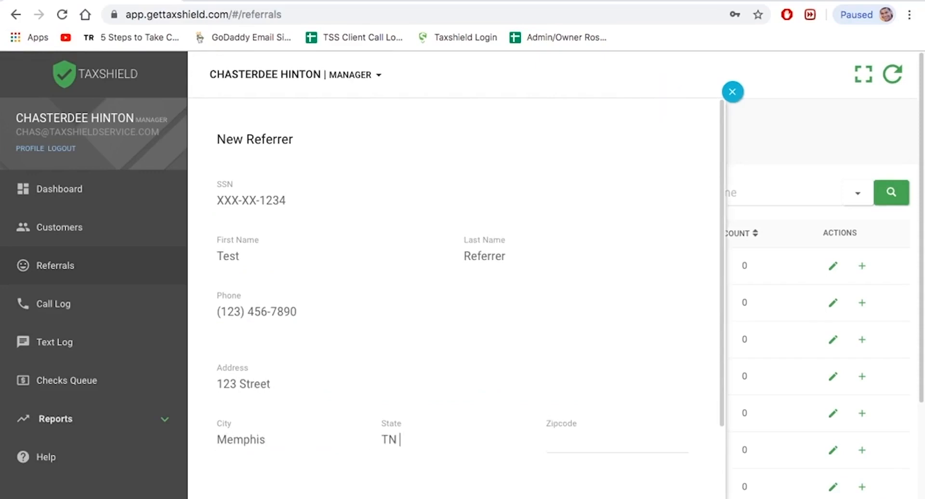
pyautogui.press('Tab')
pyautogui.write('38125')
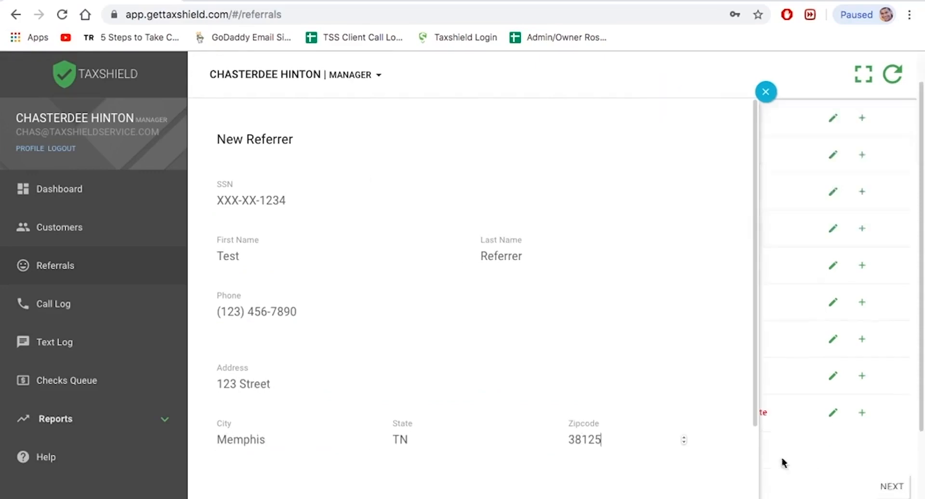
# Step: Save the new referrer and return to the full Referrers list
pyautogui.scroll(-2, 678, 453)
pyautogui.click(678, 453)
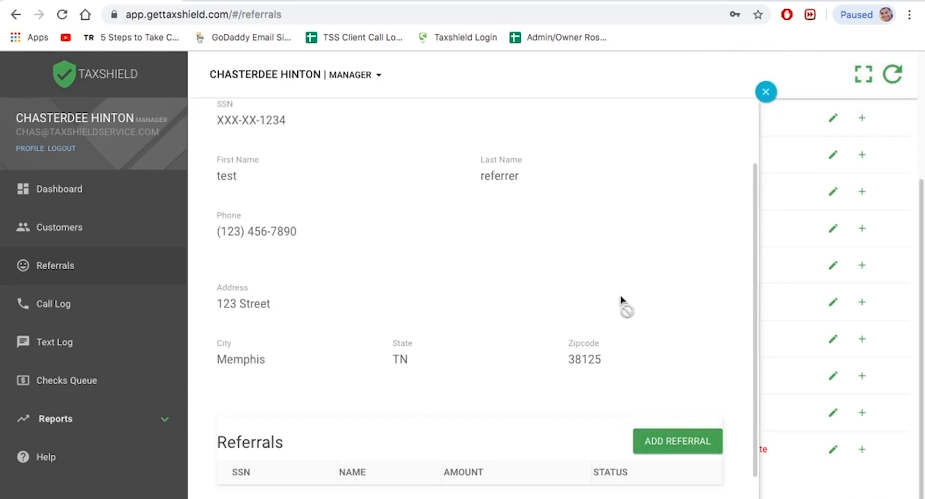
pyautogui.click(765, 93)
pyautogui.click(105, 230)
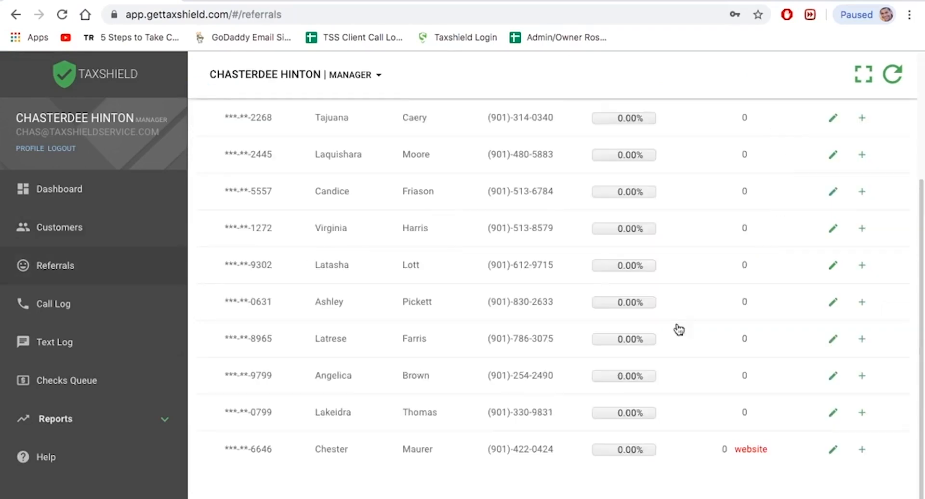
pyautogui.scroll(5, 520, 272)
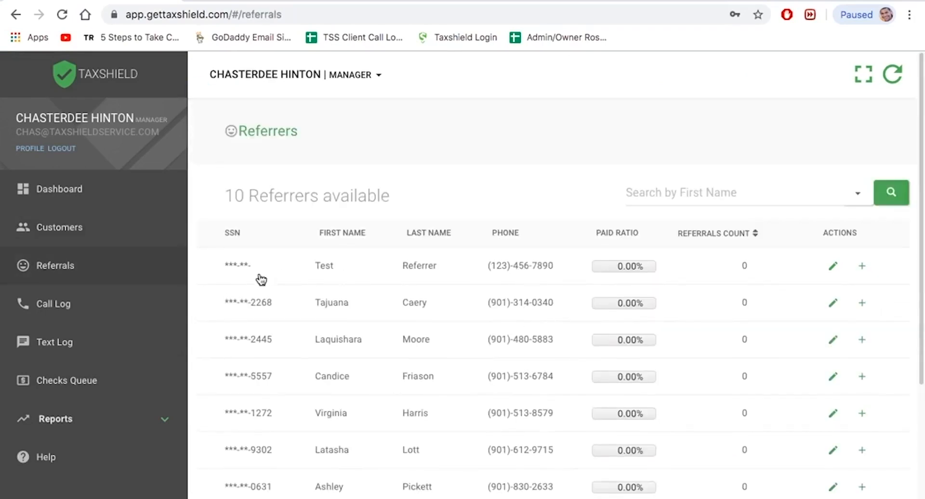
# Step: Open the Test Referrer's details and scroll down to its empty Referrals table
pyautogui.moveTo(309, 266); pyautogui.dragTo(436, 275)
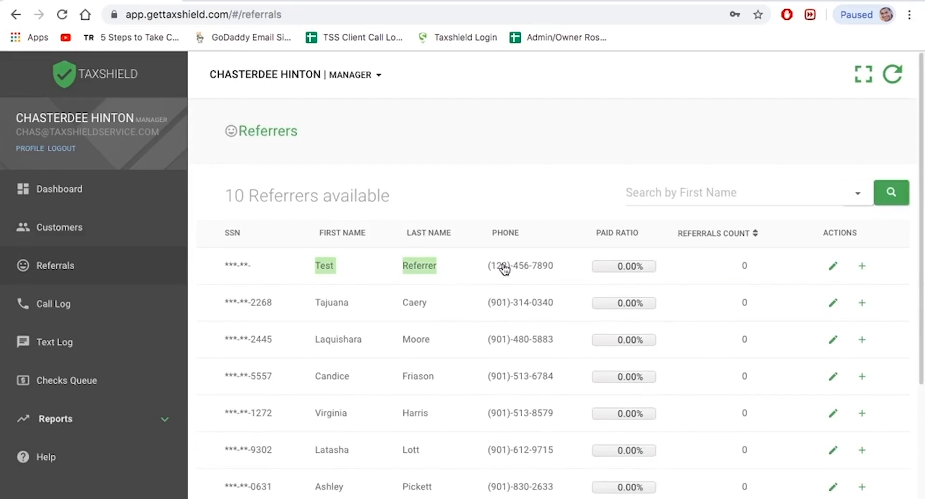
pyautogui.click(862, 267)
pyautogui.scroll(-1, 482, 265)
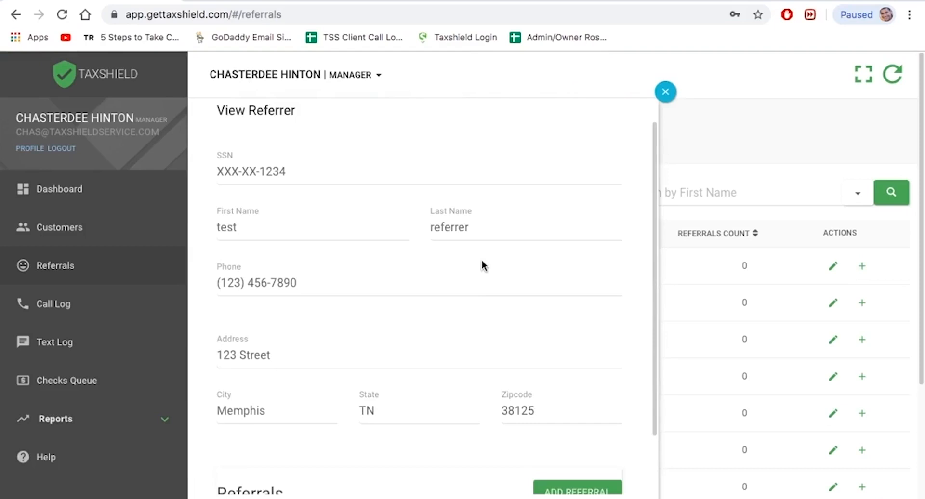
pyautogui.scroll(-3, 485, 251)
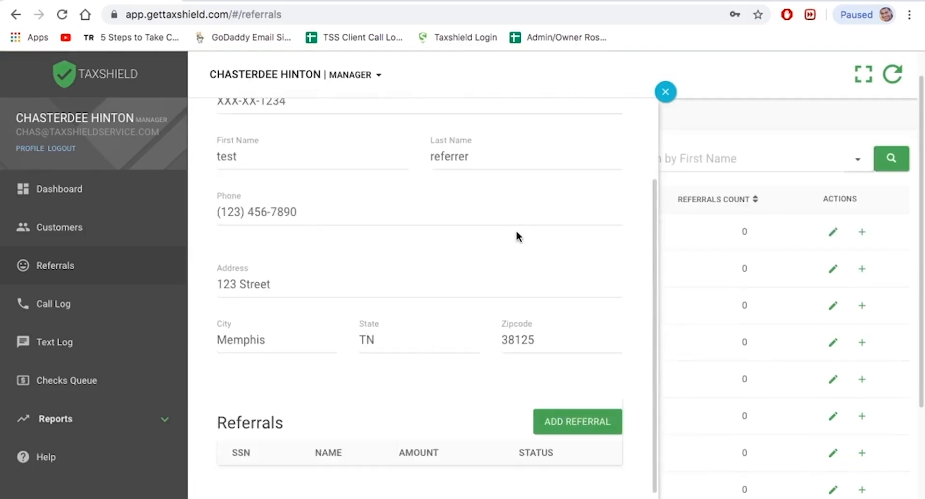
# Step: Start a new referral for this referrer and look up the customer by an entered SSN
pyautogui.click(586, 424)
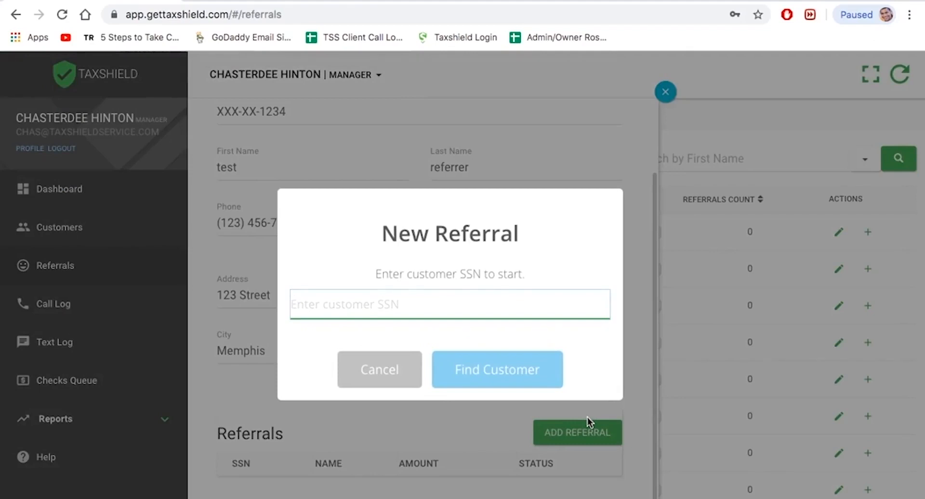
pyautogui.write('123456789')
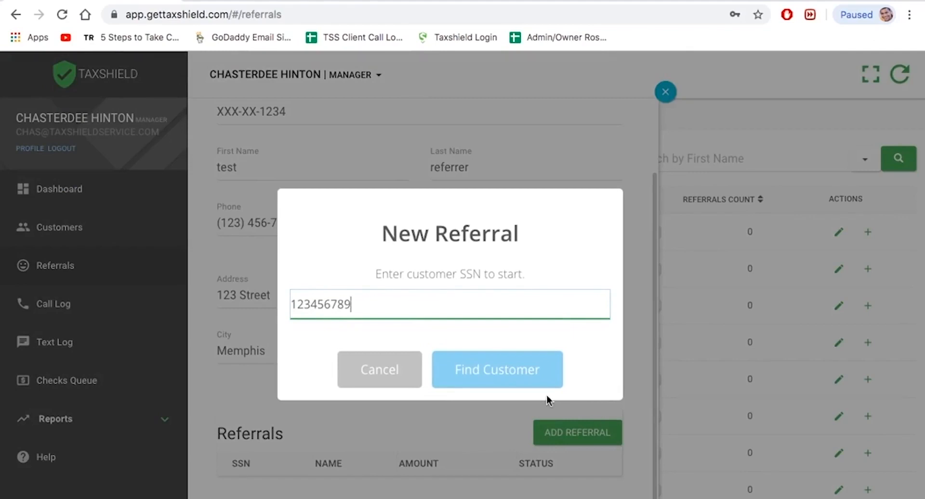
pyautogui.click(533, 385)
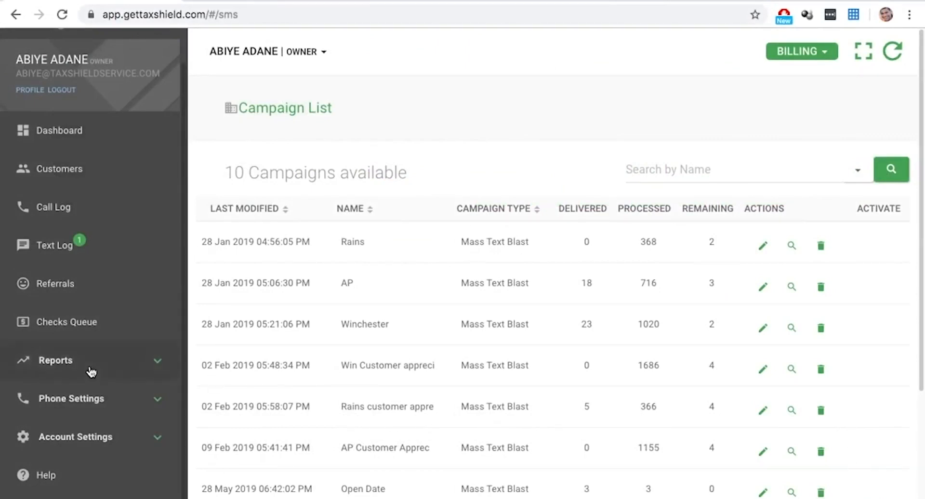
# Step: Go to Phone Settings > Text and start a new campaign, reaching the default-number warning
pyautogui.click(109, 397)
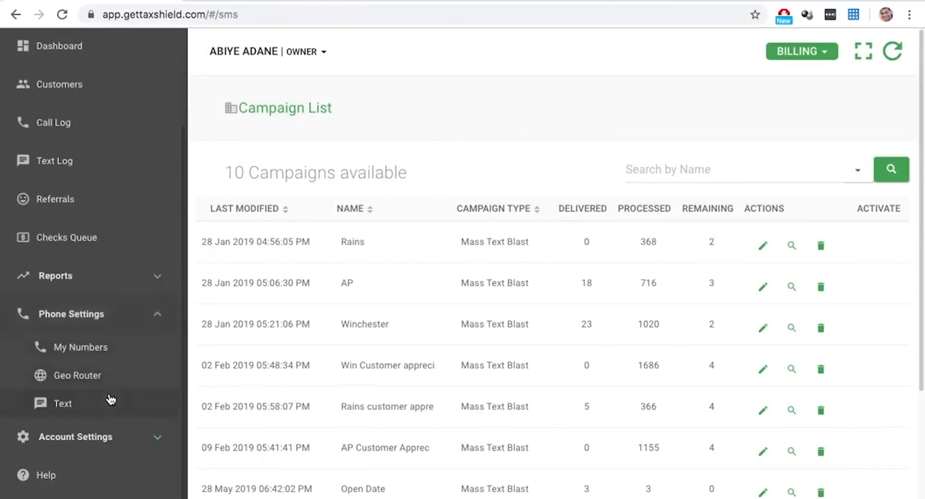
pyautogui.click(110, 400)
pyautogui.click(891, 496)
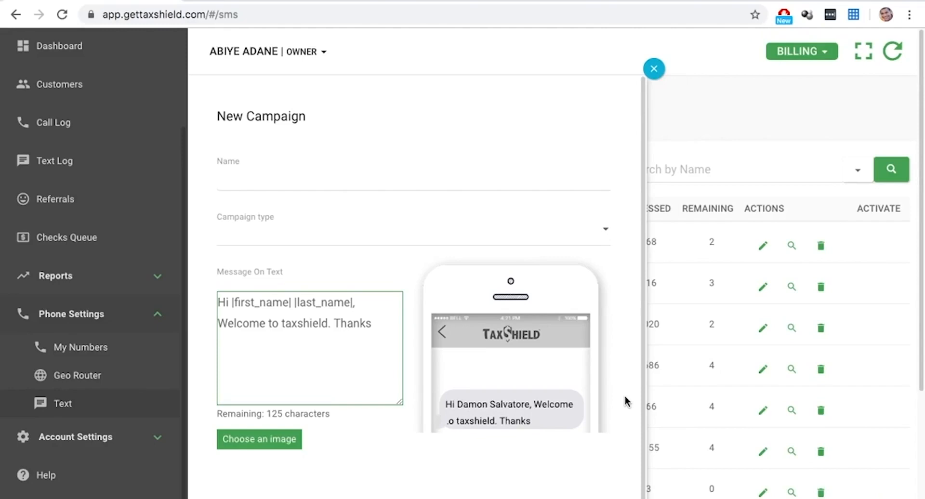
pyautogui.scroll(-1, 625, 401)
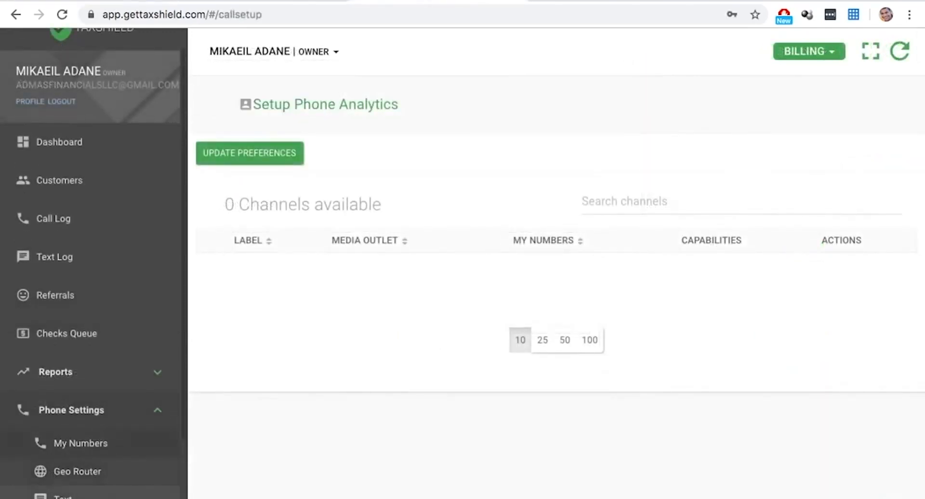
pyautogui.click(62, 497)
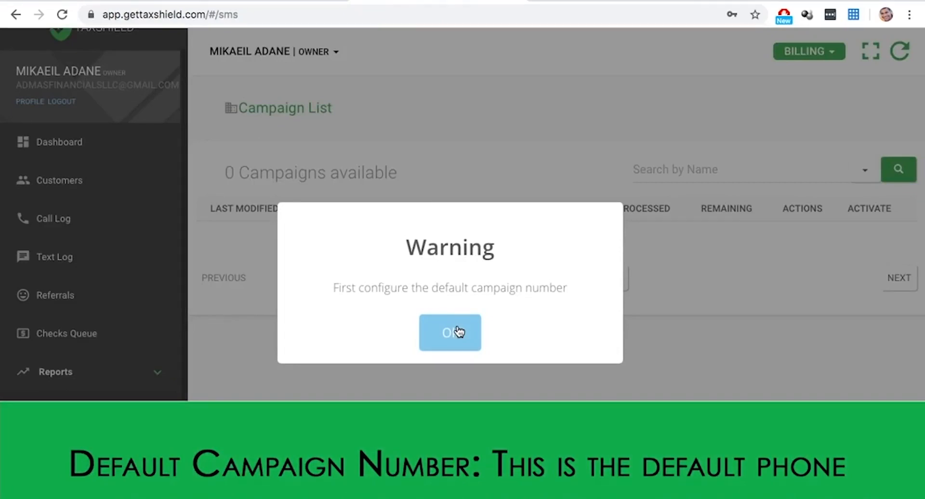
# Step: Acknowledge the warning that the default campaign number must be configured first
pyautogui.click(459, 332)
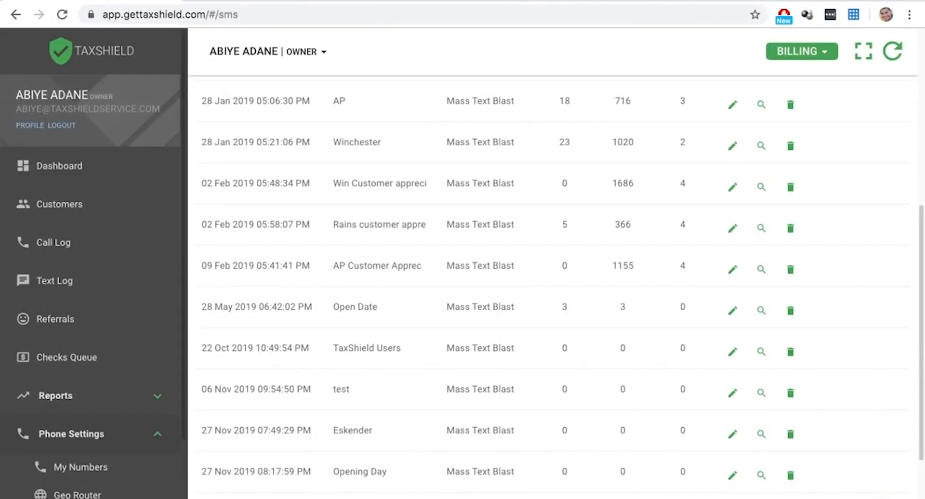
# Step: Edit the Opening Day campaign and download its sample contacts file (firstname, lastname, contact_no)
pyautogui.click(876, 498)
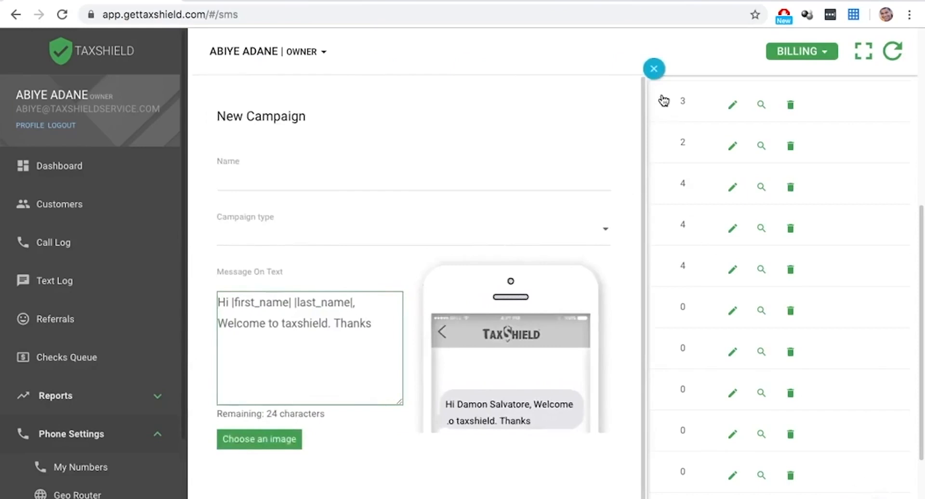
pyautogui.click(654, 69)
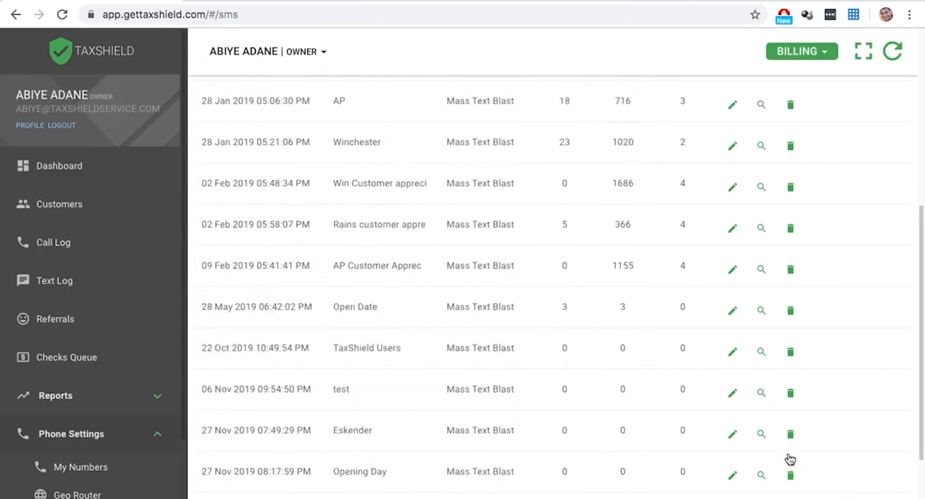
pyautogui.click(732, 477)
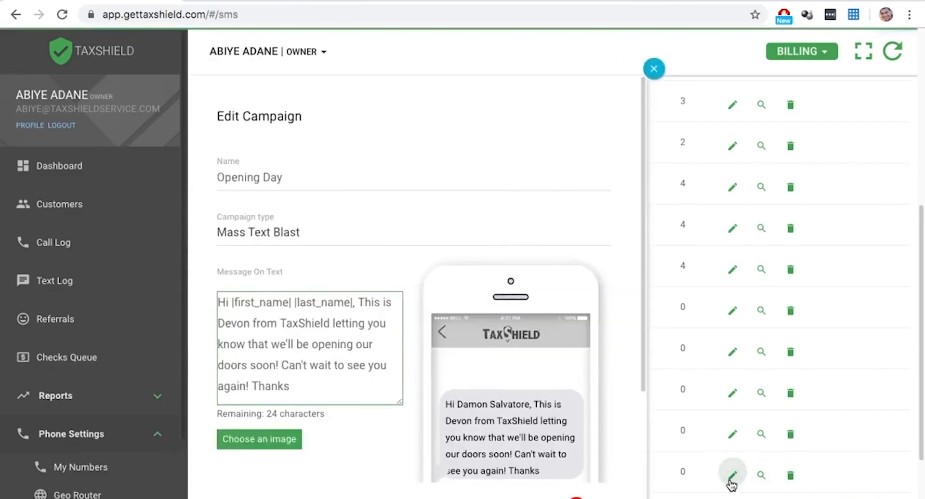
pyautogui.click(325, 176)
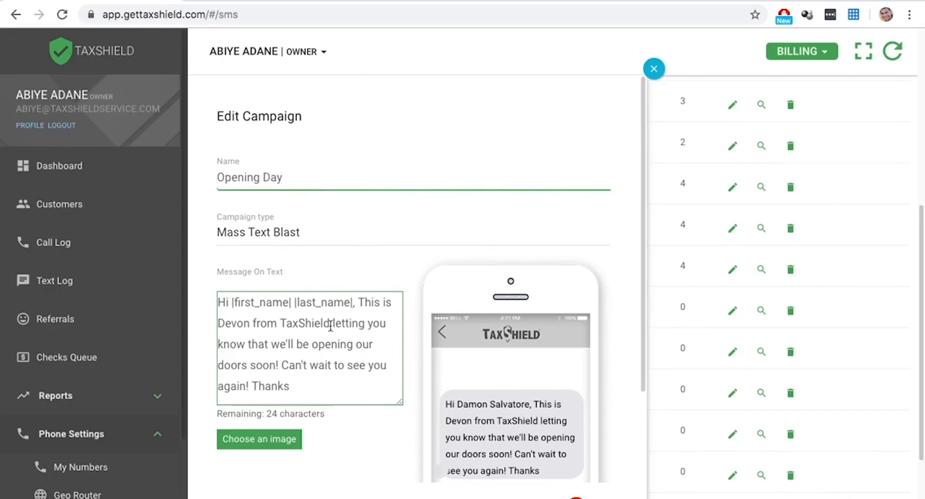
pyautogui.scroll(-3, 330, 326)
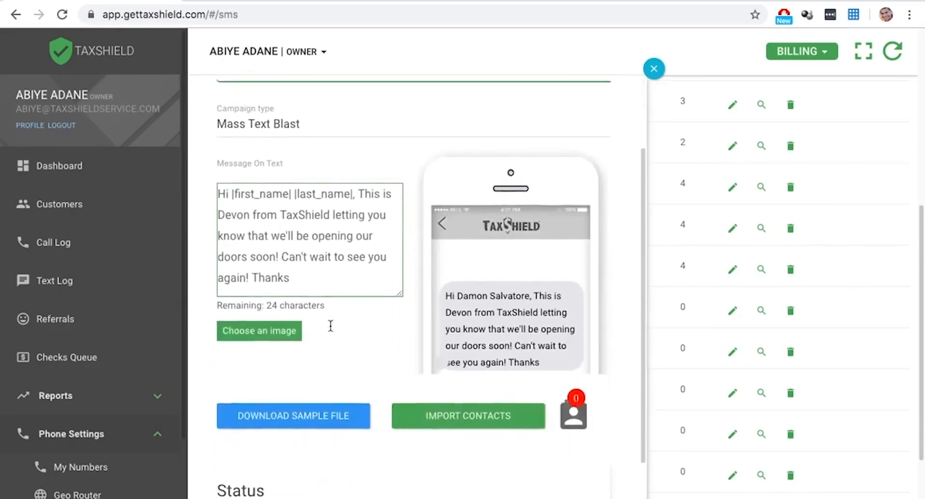
pyautogui.scroll(-1, 398, 376)
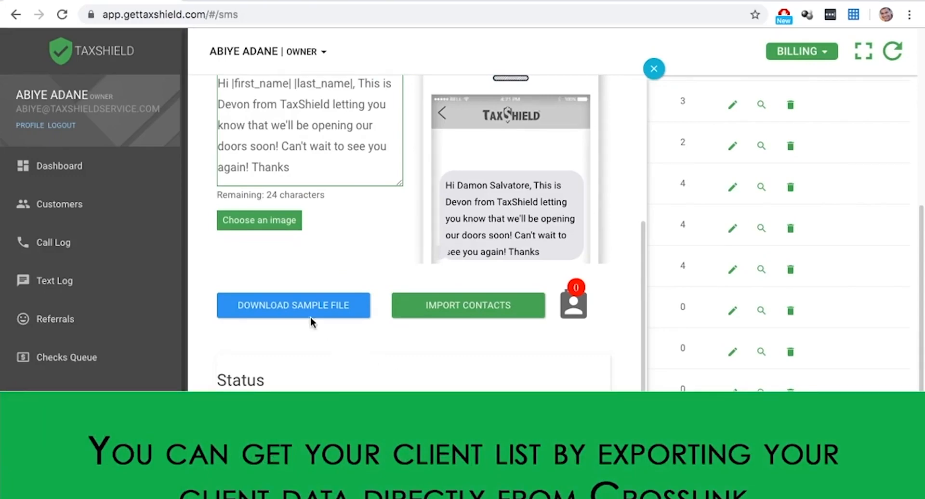
pyautogui.click(299, 308)
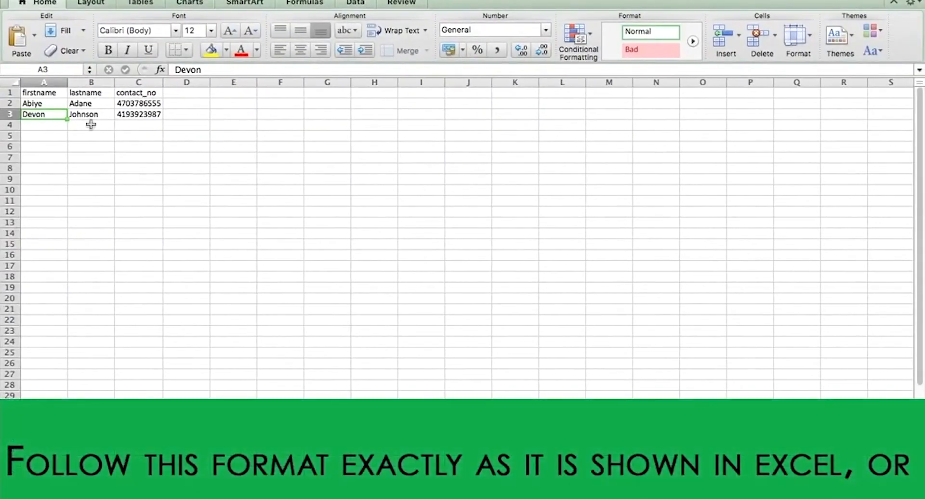
# Step: Inspect the firstname, lastname and contact_no headers and the two example contacts' cells in the sample CSV
pyautogui.click(39, 92)
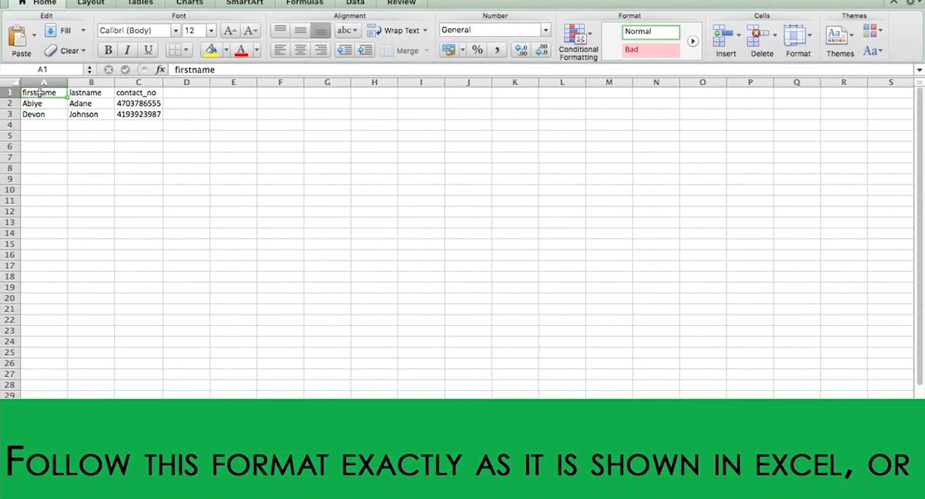
pyautogui.click(84, 93)
pyautogui.click(128, 92)
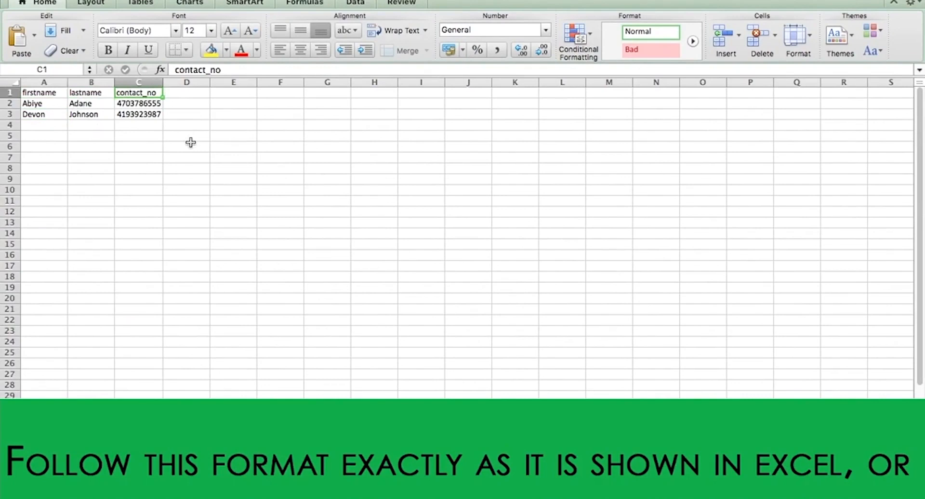
pyautogui.click(46, 103)
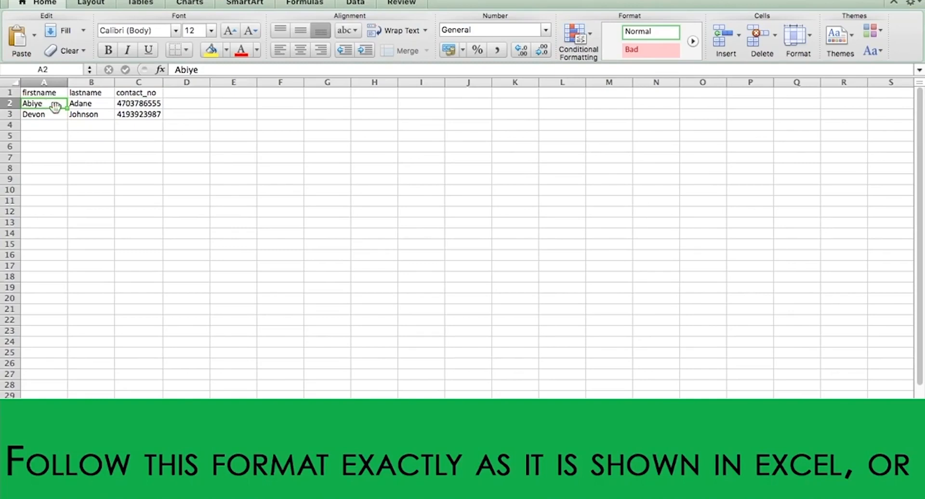
pyautogui.click(62, 114)
pyautogui.click(133, 105)
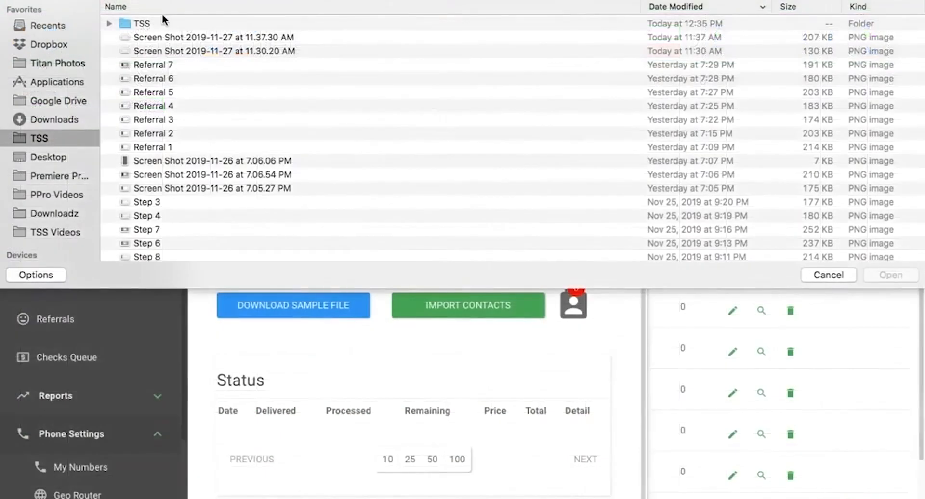
# Step: Upload sample_campaign_import (1).csv from the TSS folder and dismiss the success message
pyautogui.doubleClick(155, 23)
pyautogui.click(155, 23)
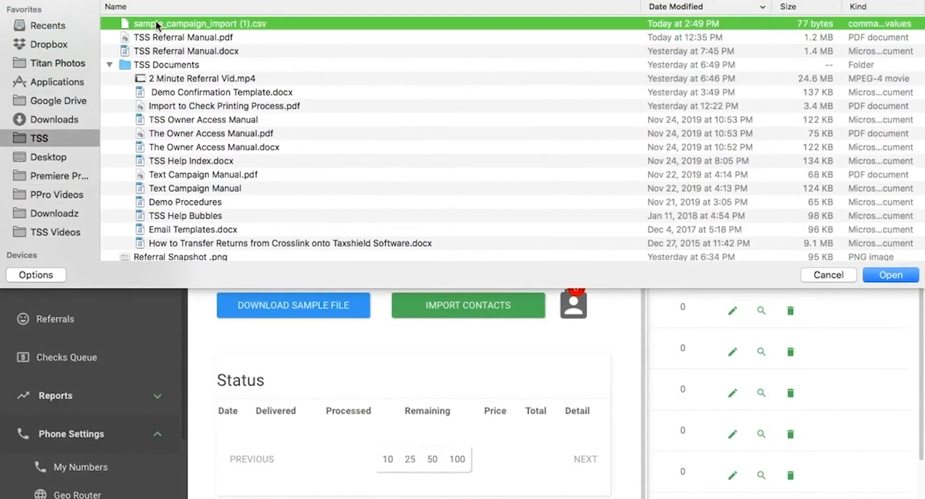
pyautogui.doubleClick(155, 22)
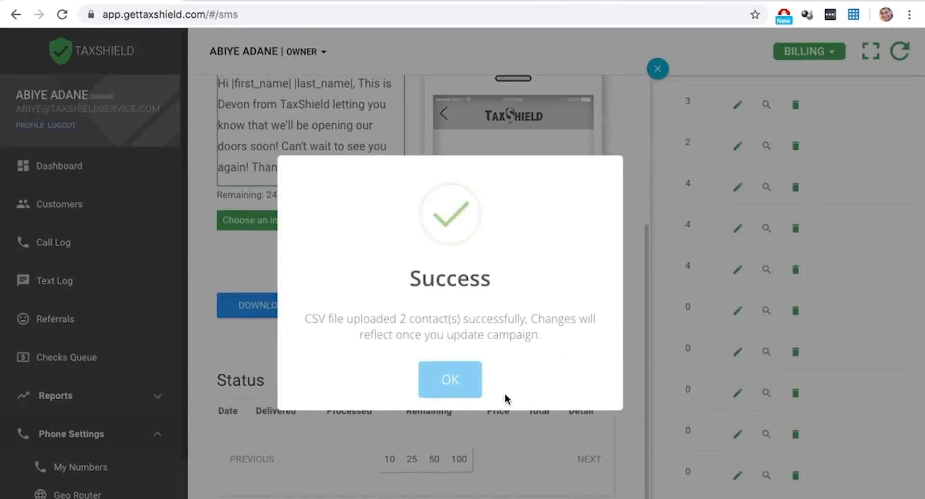
pyautogui.click(467, 387)
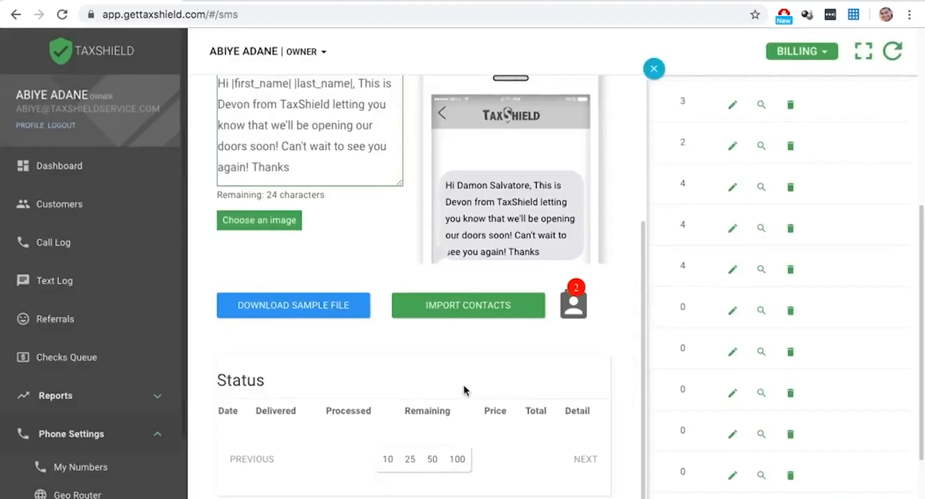
# Step: Review the list of imported contacts, closing it afterwards
pyautogui.click(573, 314)
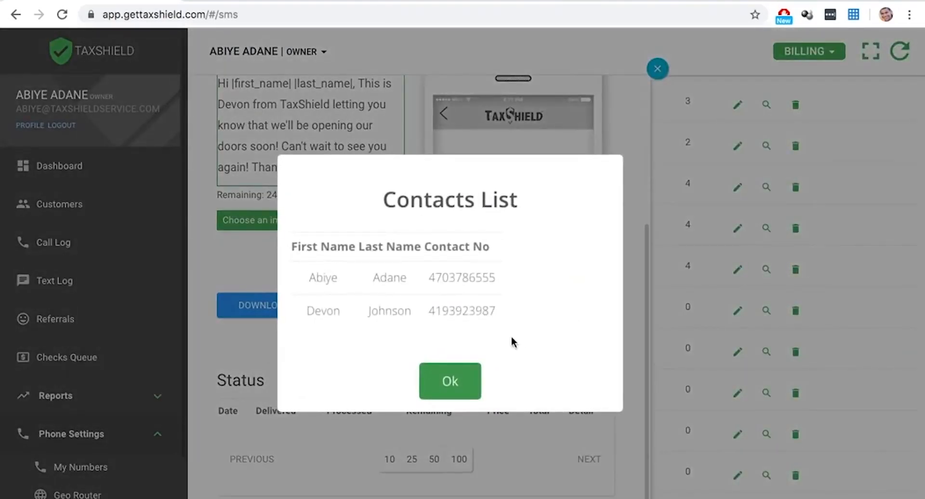
pyautogui.click(466, 378)
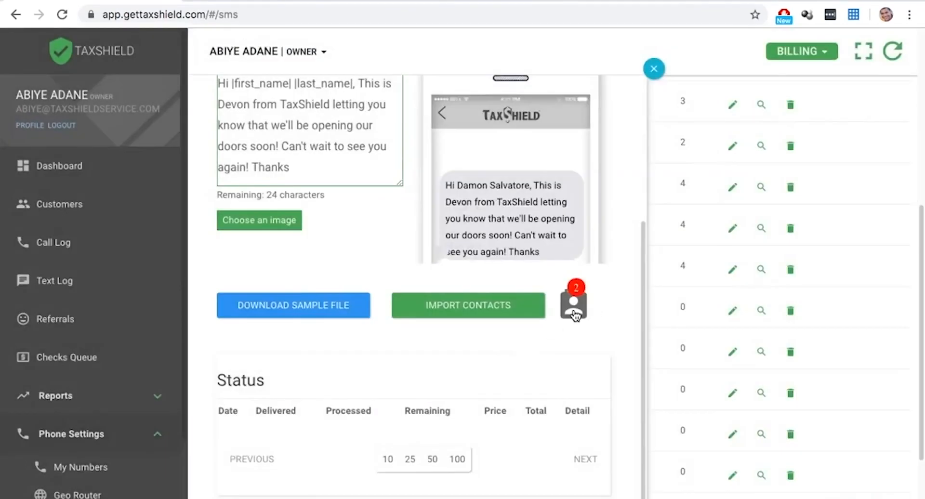
pyautogui.click(576, 315)
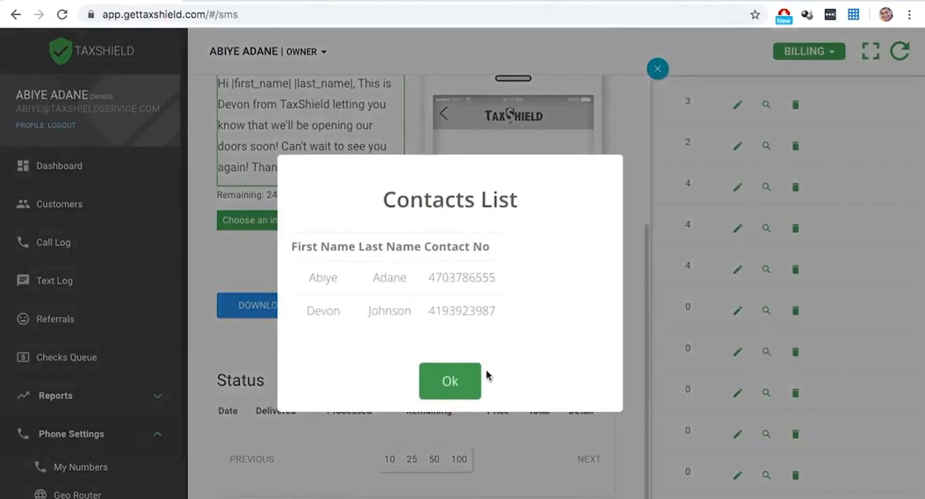
pyautogui.click(450, 396)
# Step: Start a test send of the campaign, then cancel it
pyautogui.scroll(-1, 559, 368)
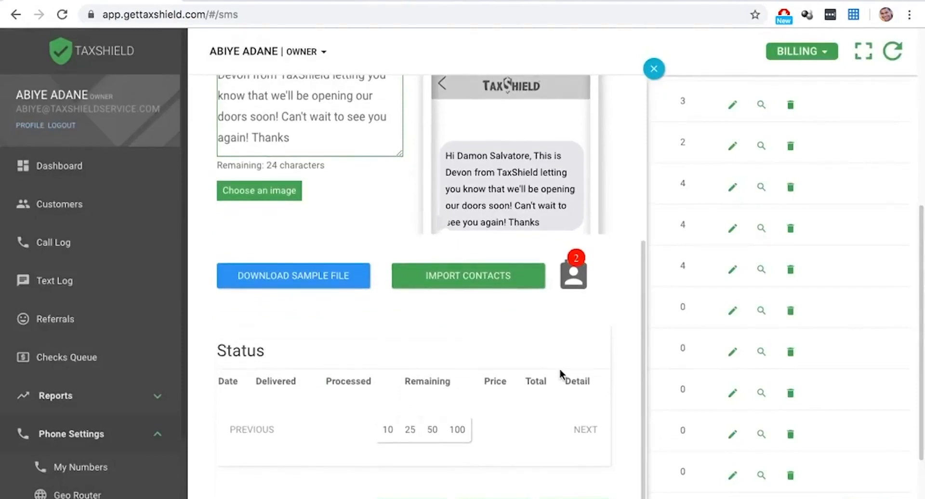
pyautogui.click(404, 498)
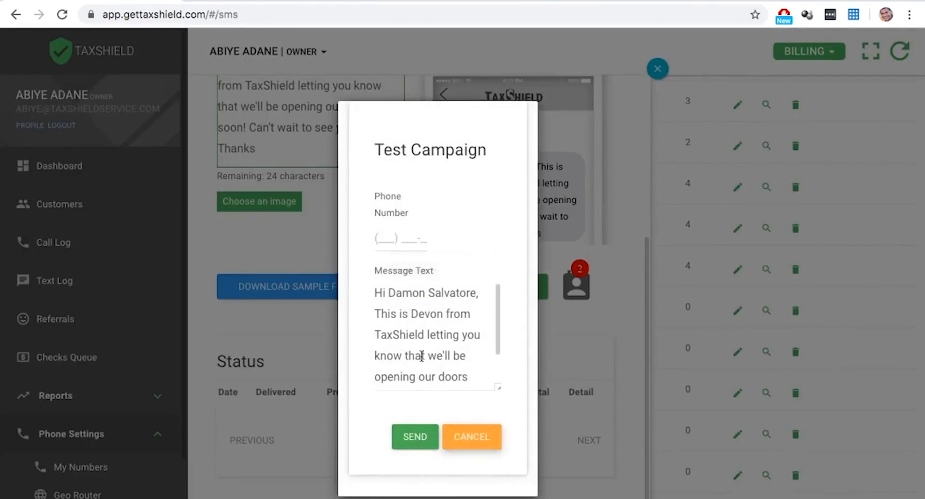
pyautogui.click(460, 439)
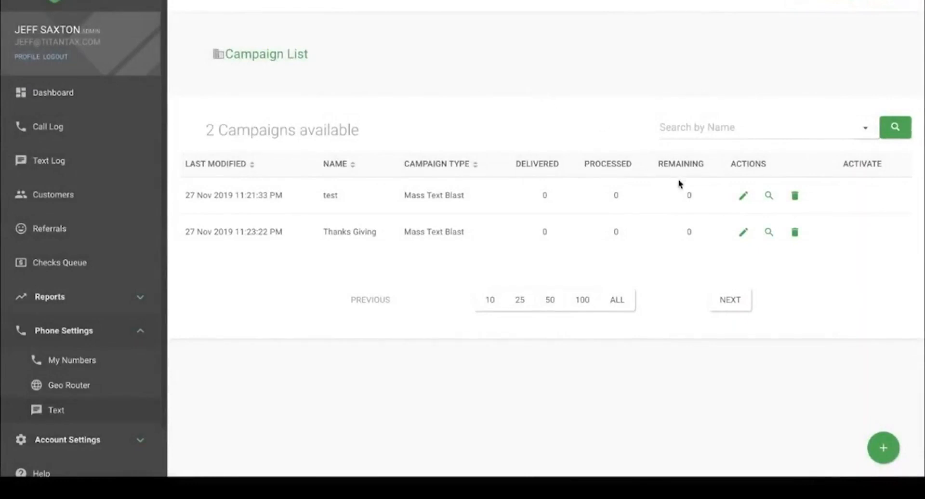
# Step: Send the Thanksgiving blast to its 512 contacts at $20.48, then go to the Text Log
pyautogui.click(742, 196)
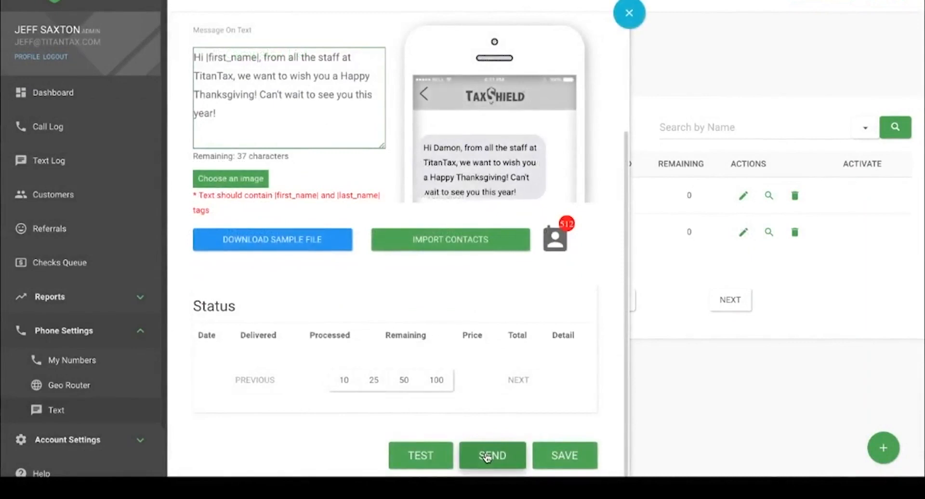
pyautogui.click(487, 456)
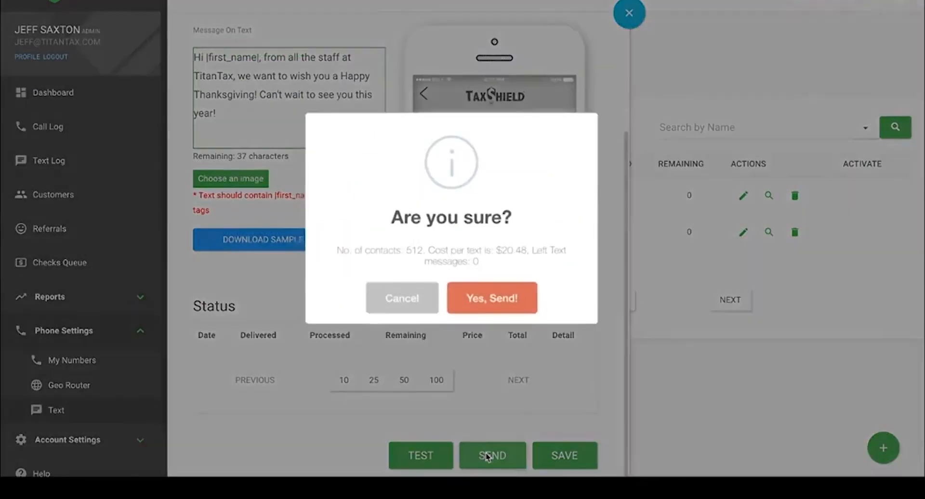
pyautogui.moveTo(496, 251); pyautogui.dragTo(533, 249)
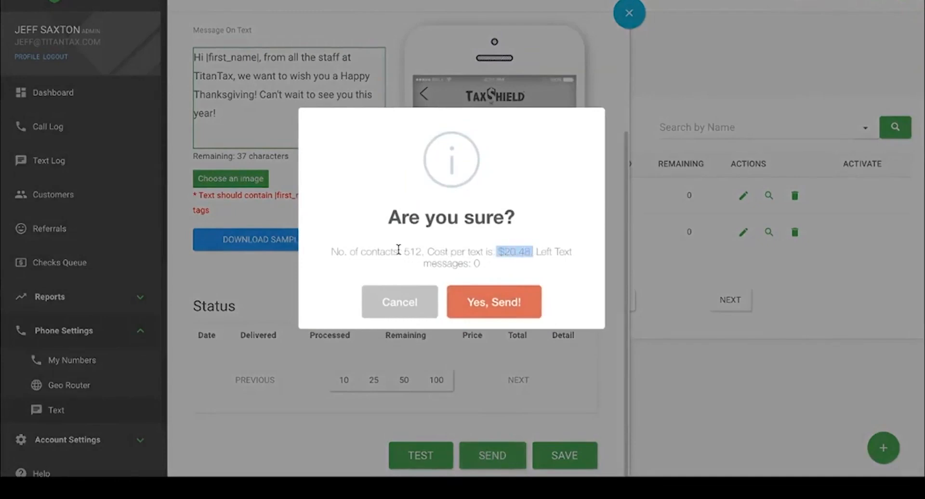
pyautogui.moveTo(400, 251); pyautogui.dragTo(424, 252)
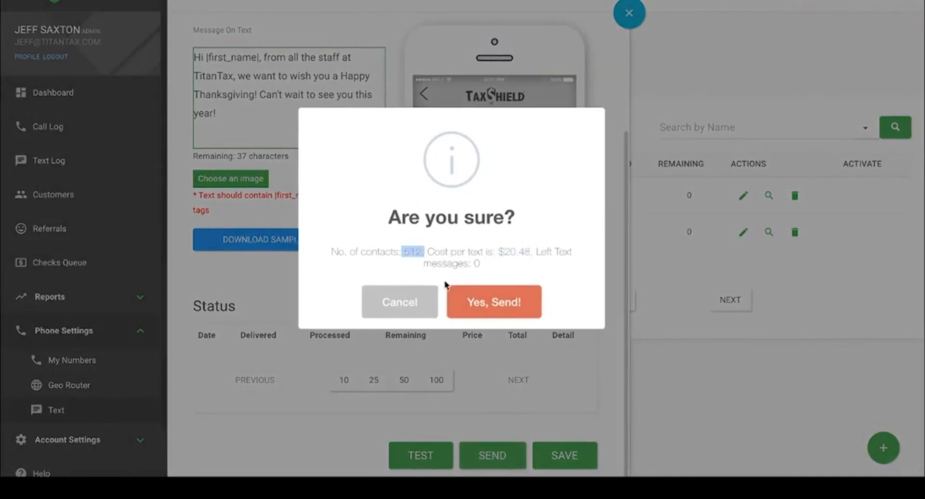
pyautogui.click(484, 304)
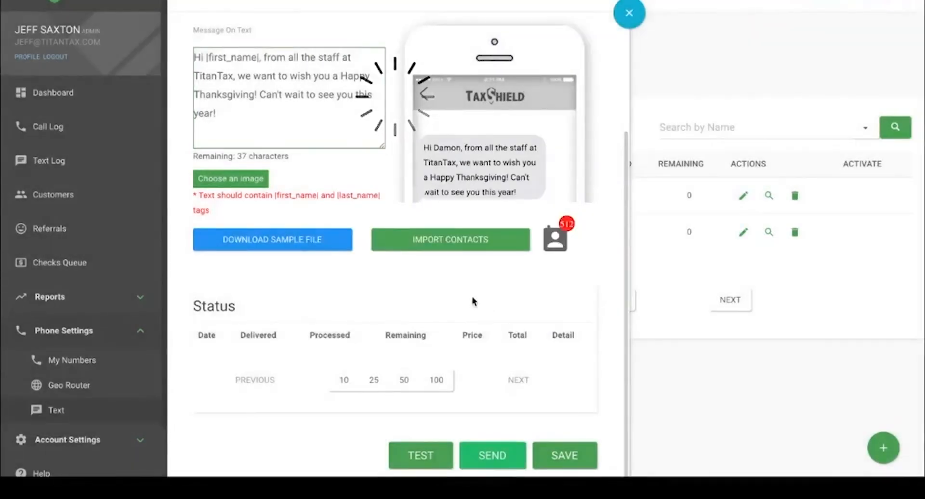
pyautogui.click(57, 162)
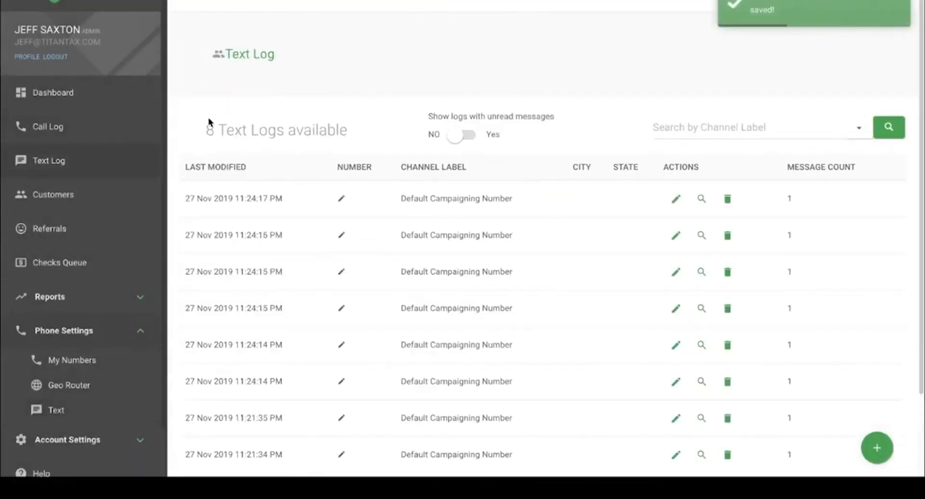
# Step: Switch 'Show logs with unread messages' to Yes and back to NO
pyautogui.moveTo(201, 127); pyautogui.dragTo(283, 130)
pyautogui.click(339, 39)
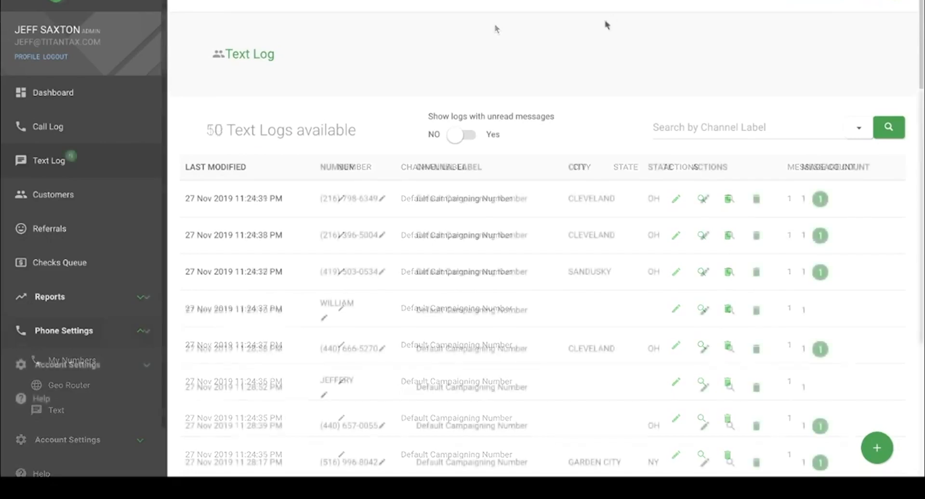
pyautogui.click(474, 138)
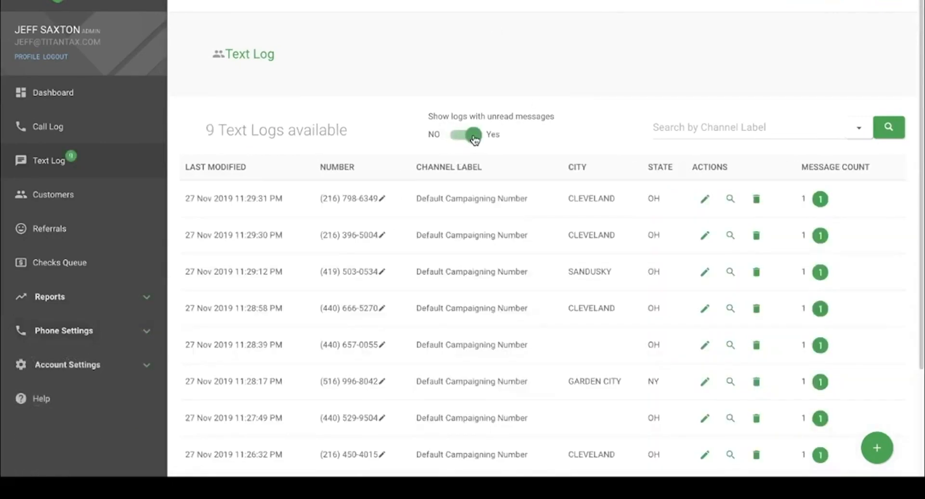
pyautogui.scroll(-3, 439, 264)
pyautogui.scroll(3, 441, 263)
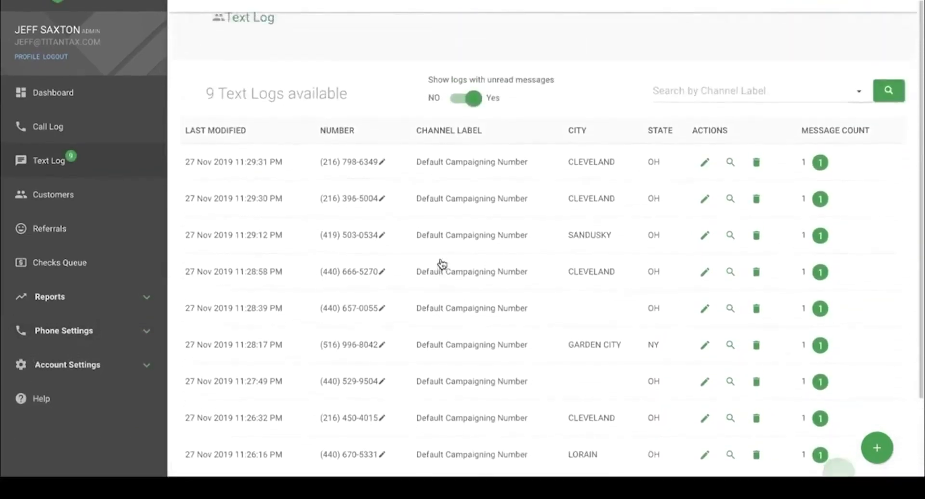
pyautogui.click(460, 136)
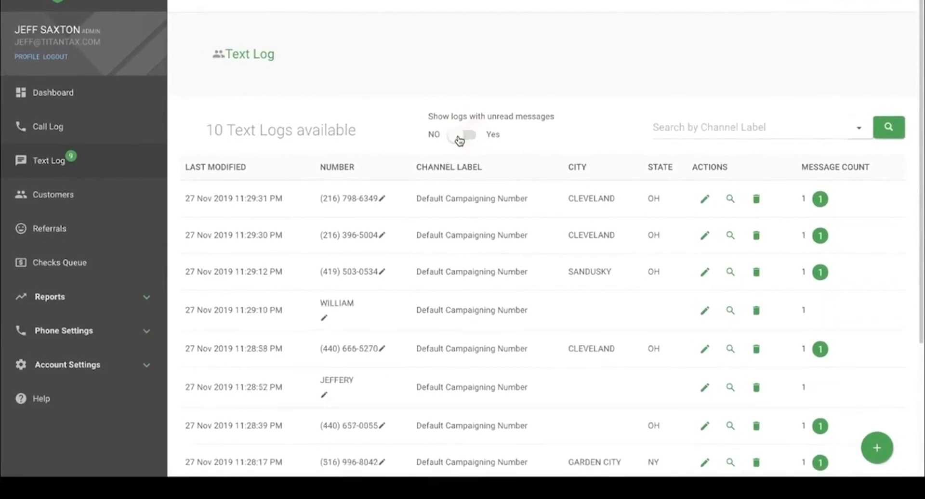
# Step: Open a customer's Thanksgiving greeting conversation from the Text Log
pyautogui.scroll(-3, 556, 115)
pyautogui.scroll(3, 556, 114)
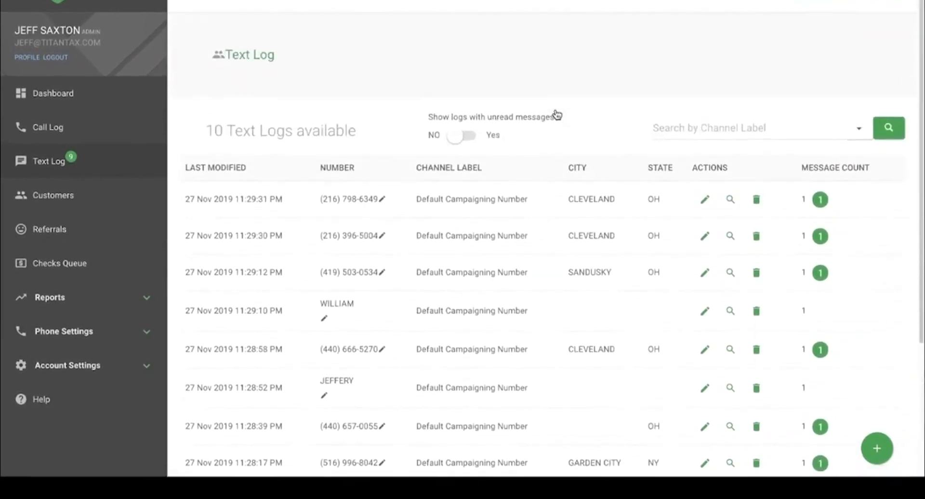
pyautogui.scroll(-5, 556, 114)
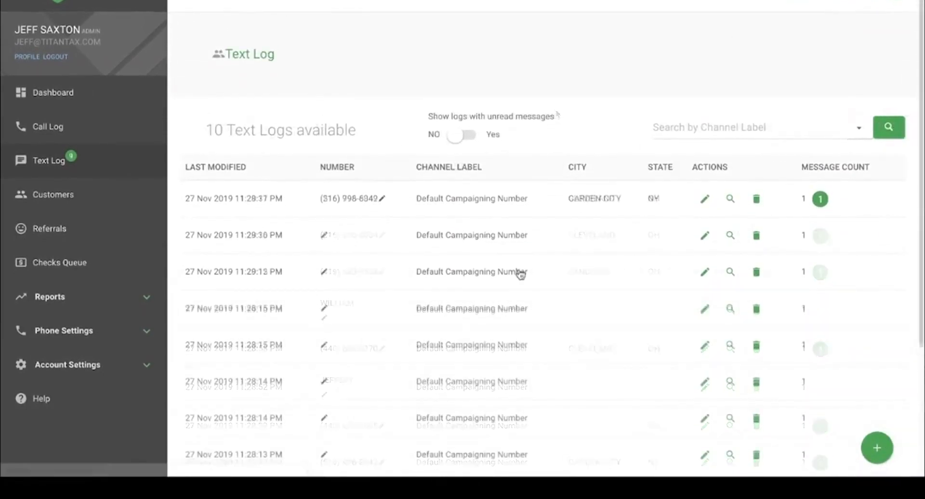
pyautogui.click(704, 235)
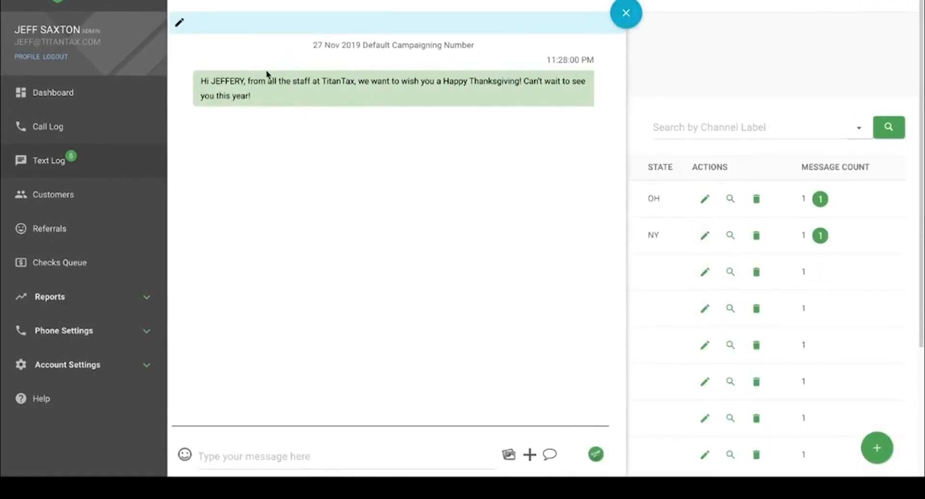
# Step: Copy the greeting's name into this conversation's Customer Name, update it, and close the conversation
pyautogui.doubleClick(229, 78)
pyautogui.hotkey('ctrl', 'c')
pyautogui.click(180, 23)
pyautogui.click(464, 190)
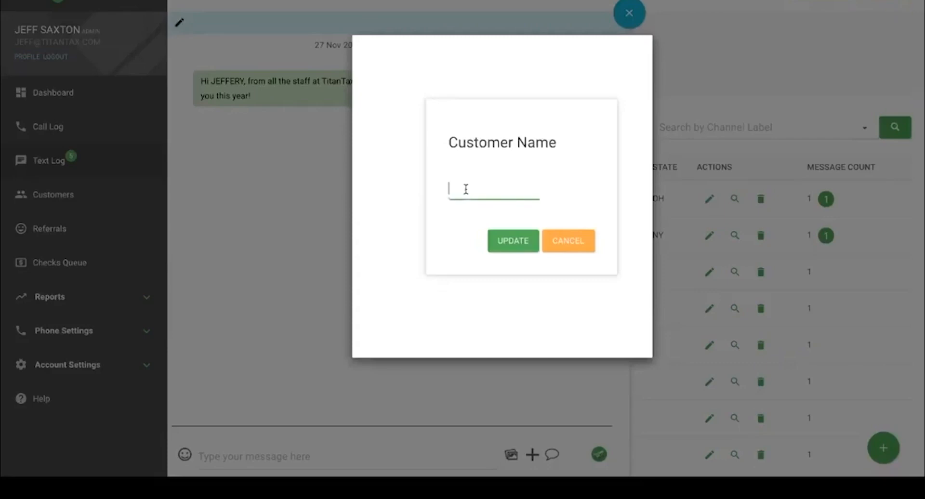
pyautogui.hotkey('ctrl', 'v')
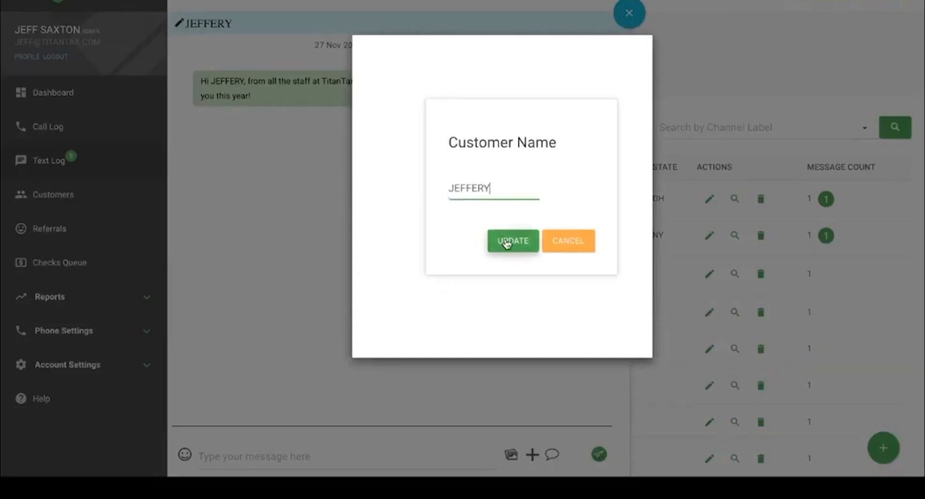
pyautogui.click(504, 241)
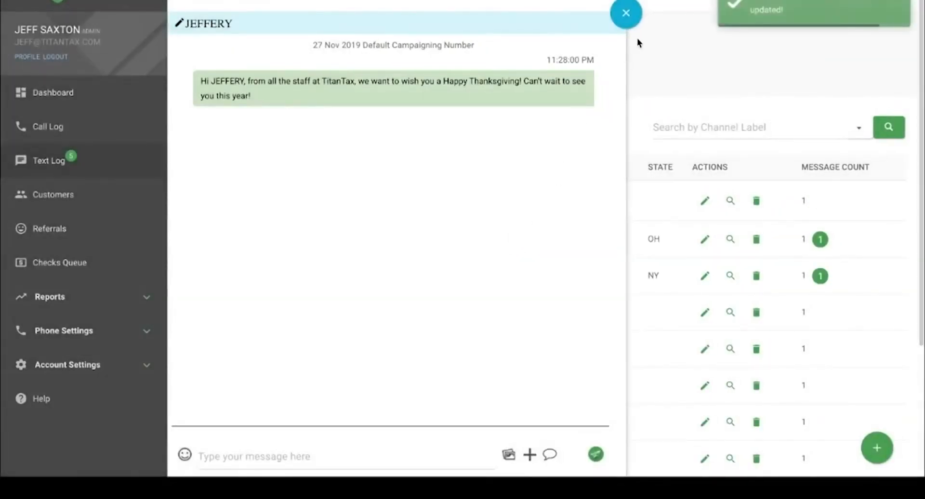
pyautogui.click(626, 13)
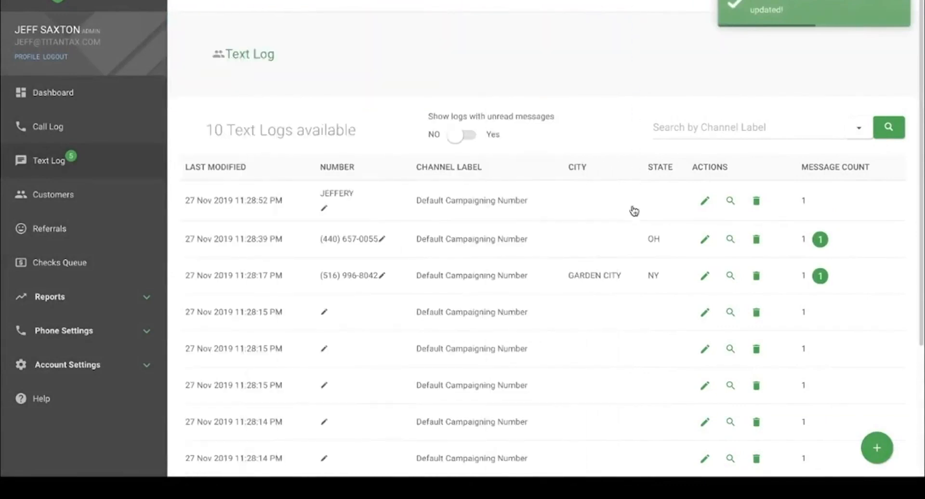
# Step: Open the next greeting conversation and save the recipient's first name as its Customer Name
pyautogui.click(705, 313)
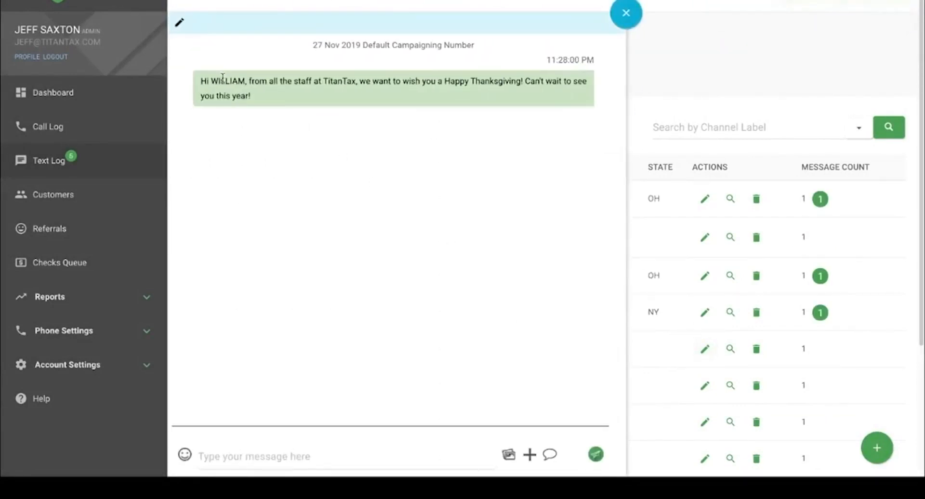
pyautogui.doubleClick(223, 80)
pyautogui.click(182, 21)
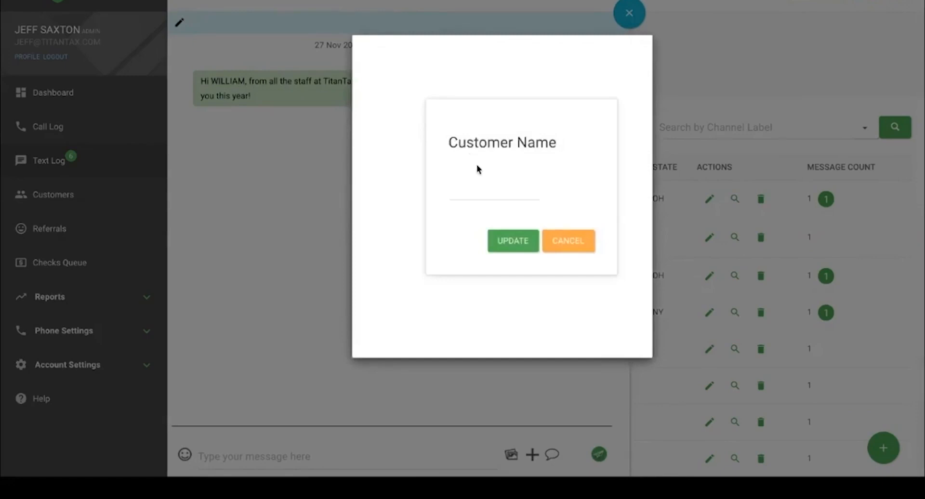
pyautogui.click(477, 183)
pyautogui.write('WILLIAM')
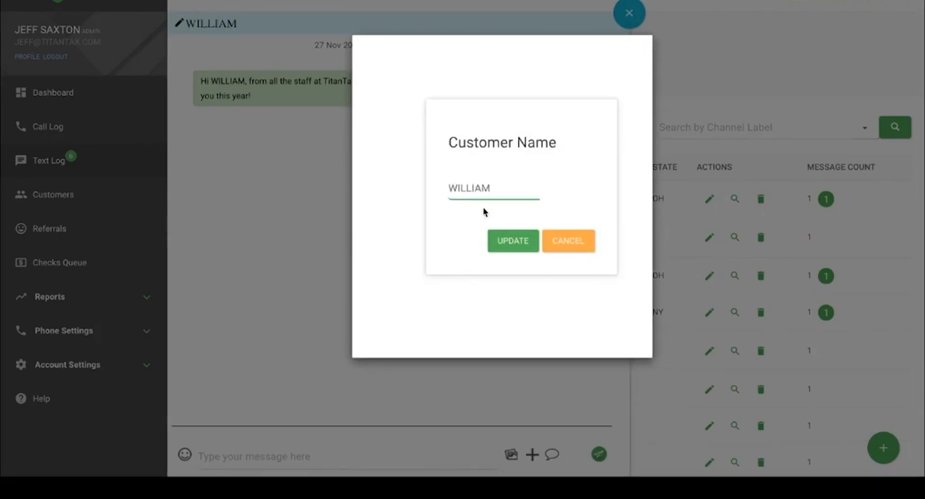
pyautogui.click(511, 241)
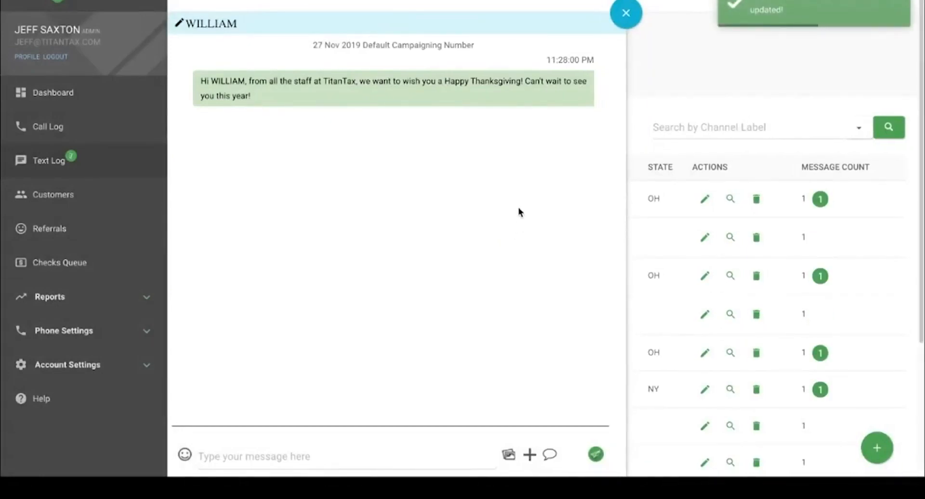
# Step: Close the conversation and accept the monthly per-channel charge to start a new channel
pyautogui.click(632, 22)
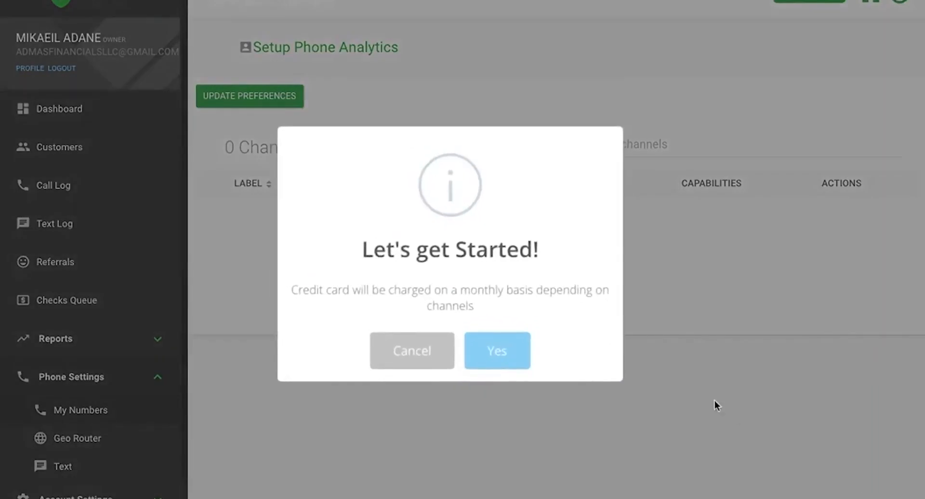
pyautogui.click(500, 355)
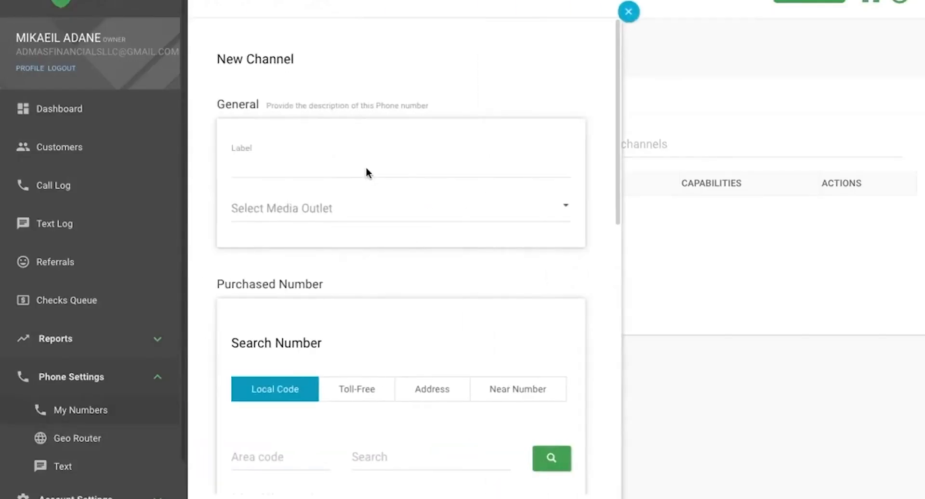
# Step: Label the new channel 'Default Campaigning Number' and scroll down to the number section
pyautogui.click(370, 167)
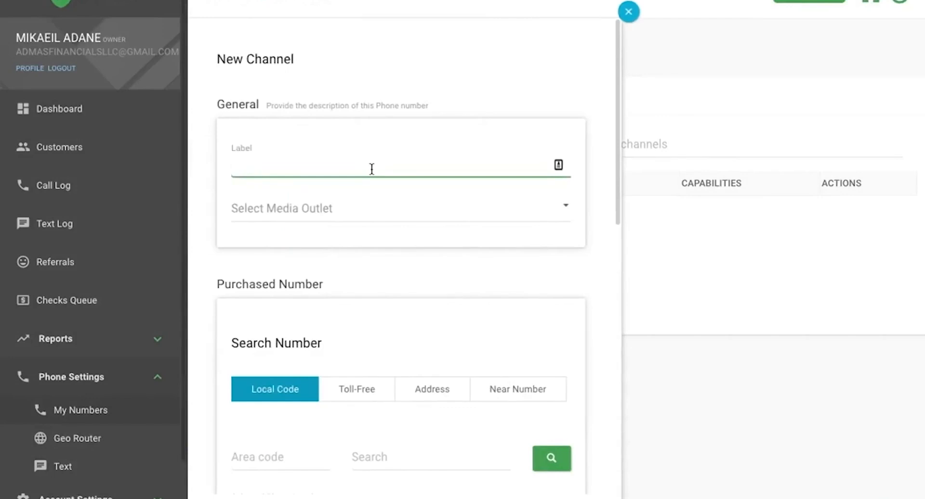
pyautogui.write('Defaul')
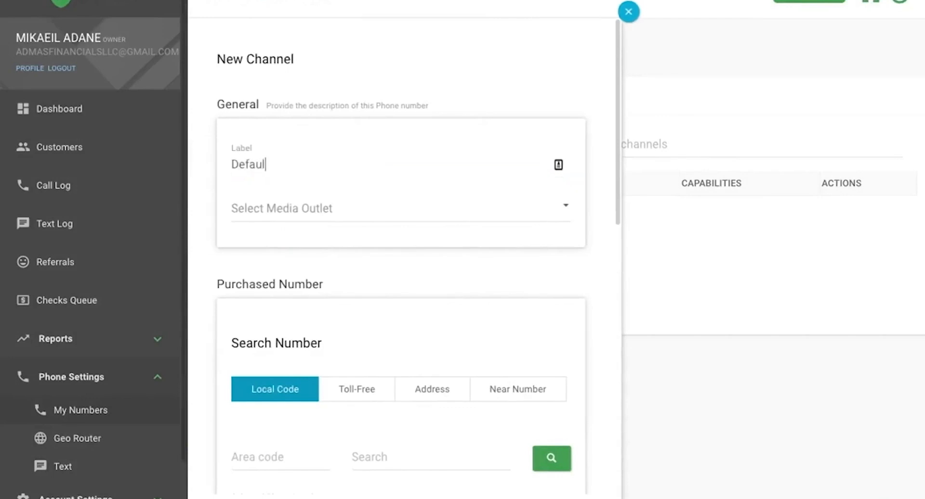
pyautogui.write('t Campa')
pyautogui.press('BackSpace')
pyautogui.write('a')
pyautogui.press('BackSpace')
pyautogui.write('aigning')
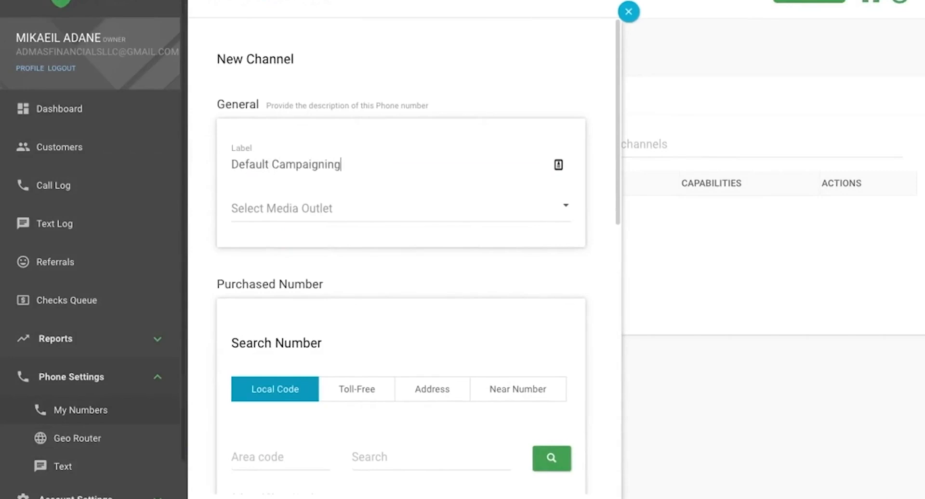
pyautogui.write(' Number')
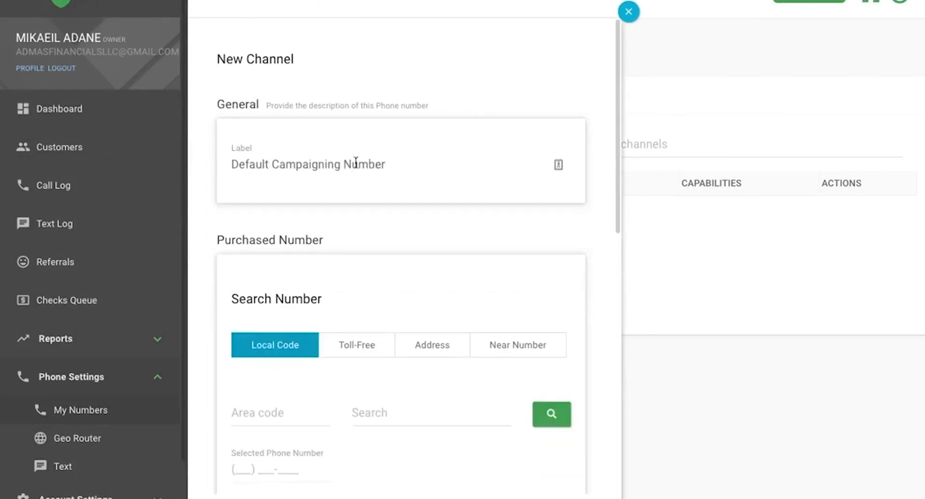
pyautogui.scroll(-1, 334, 322)
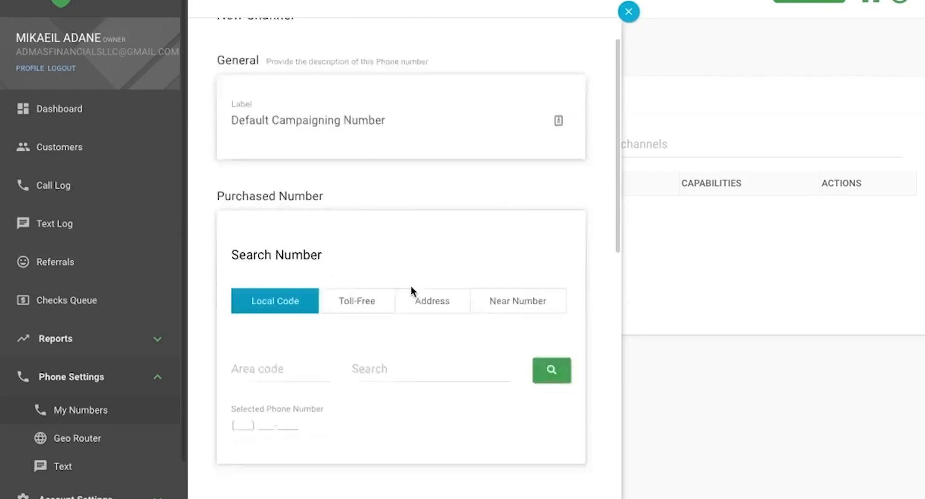
pyautogui.scroll(-2, 410, 288)
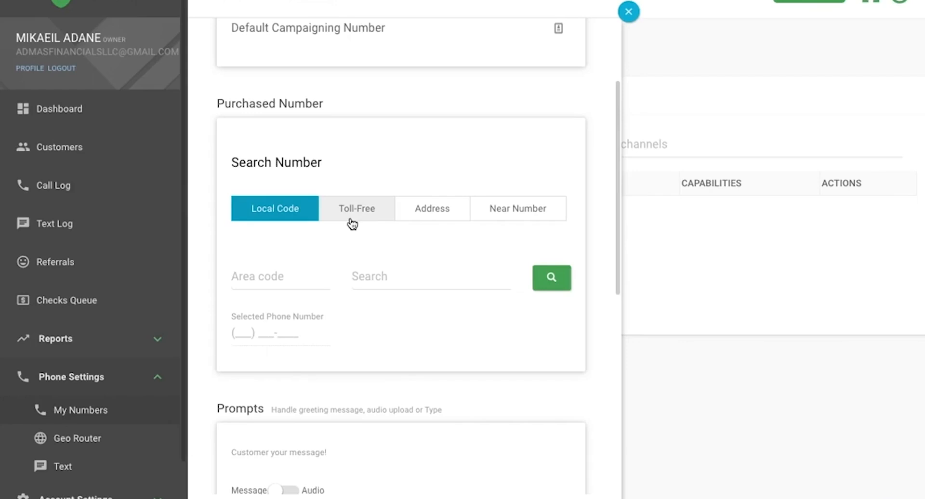
pyautogui.click(291, 275)
pyautogui.write('901')
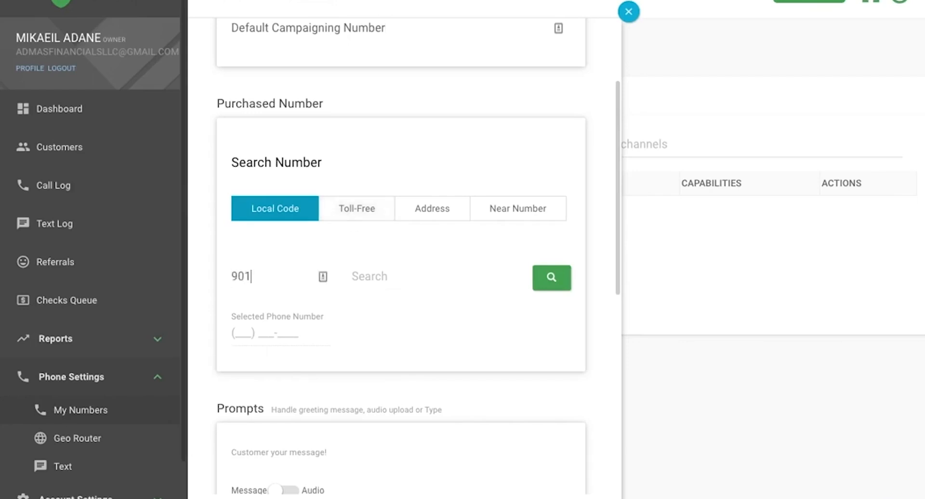
pyautogui.click(540, 270)
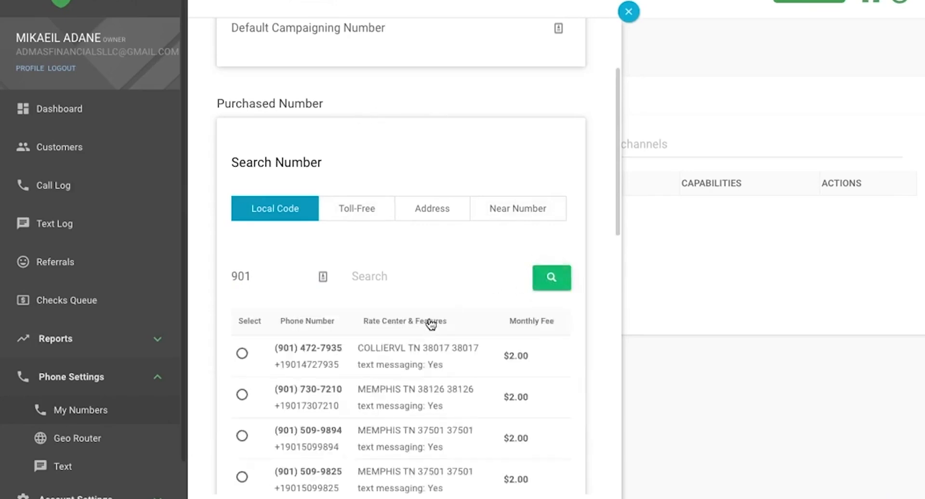
pyautogui.scroll(-4, 431, 289)
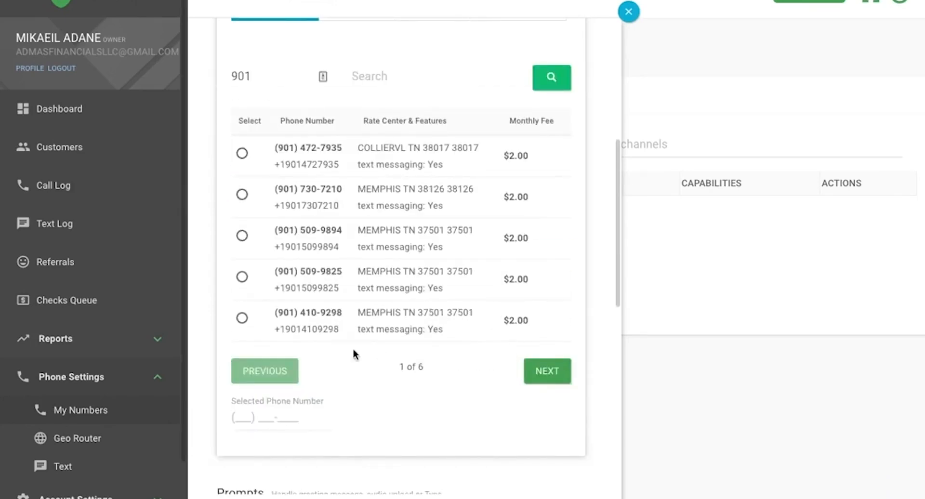
pyautogui.click(242, 319)
# Step: Set the greeting prompt to a read-aloud Message instead of an uploaded audio file
pyautogui.scroll(-3, 407, 272)
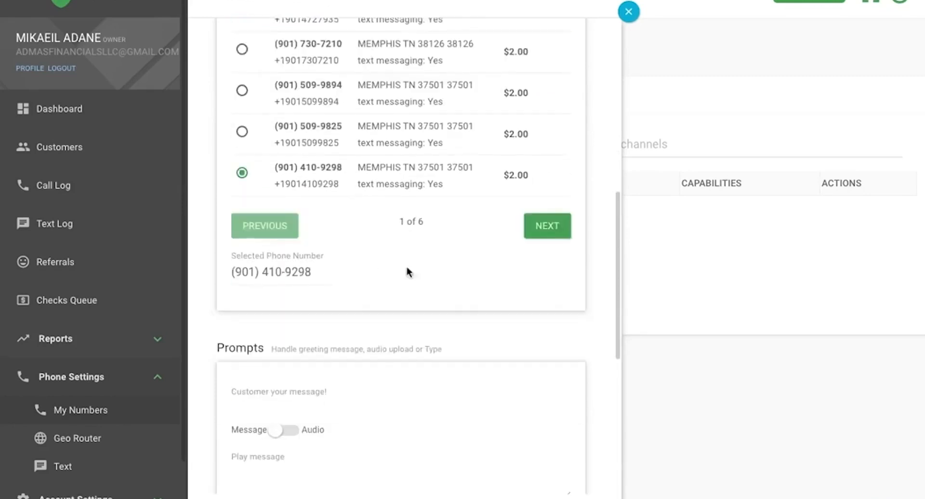
pyautogui.scroll(-3, 400, 282)
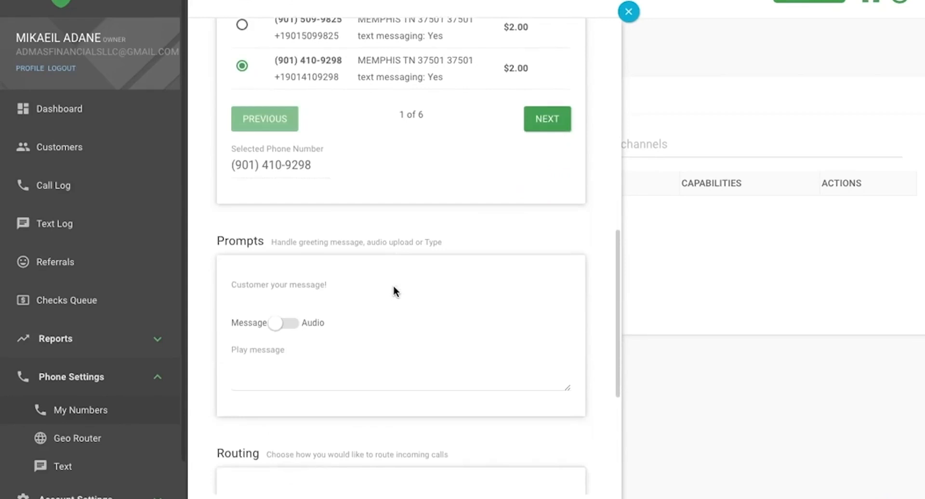
pyautogui.scroll(-3, 394, 291)
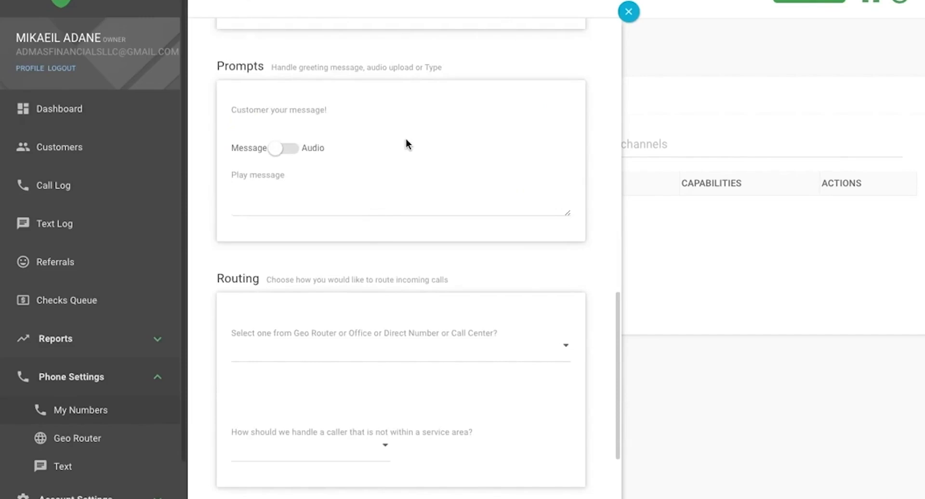
pyautogui.click(379, 201)
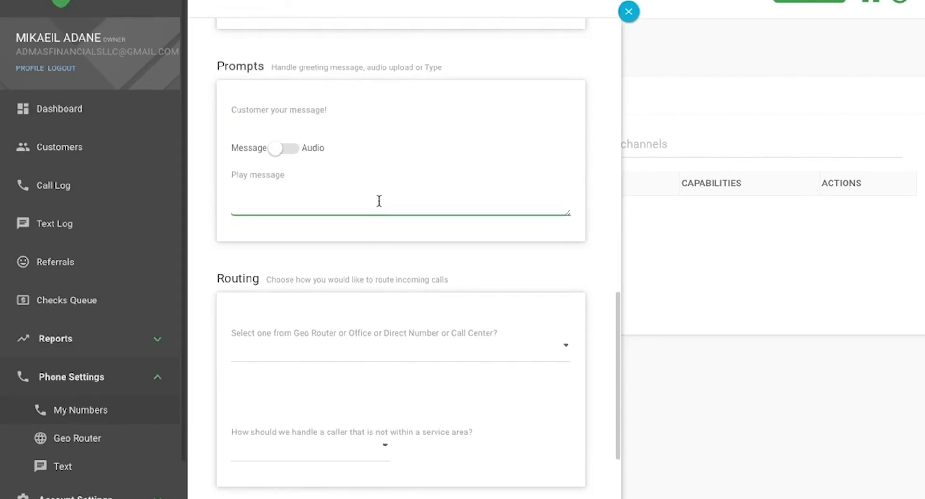
pyautogui.click(279, 150)
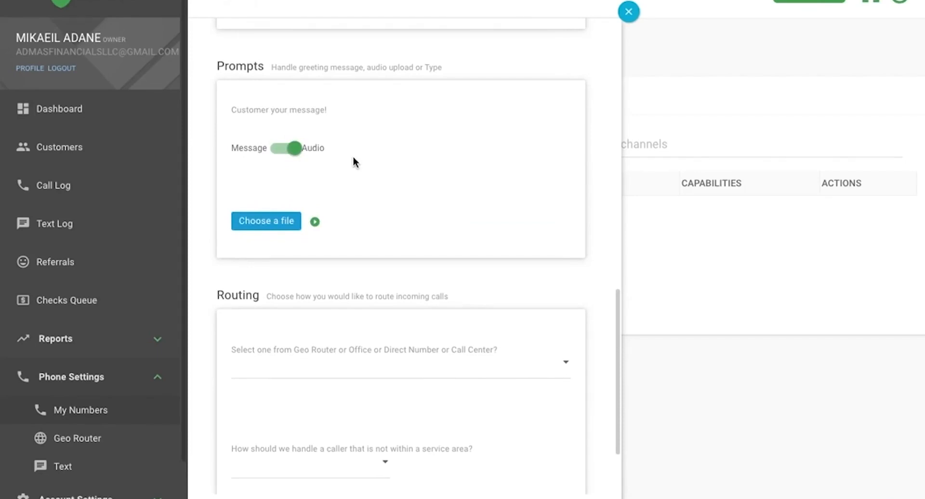
pyautogui.click(296, 157)
pyautogui.scroll(-2, 365, 232)
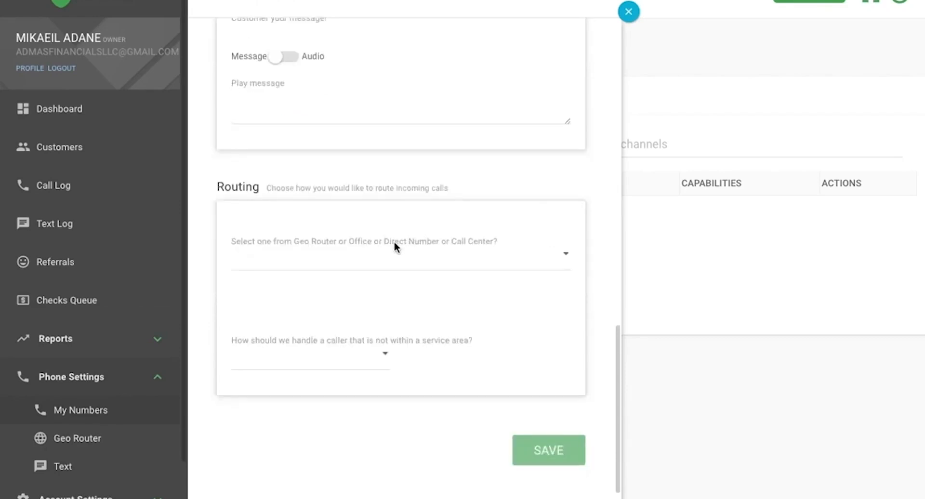
# Step: Route incoming calls to Store and pick the office that receives them
pyautogui.click(540, 267)
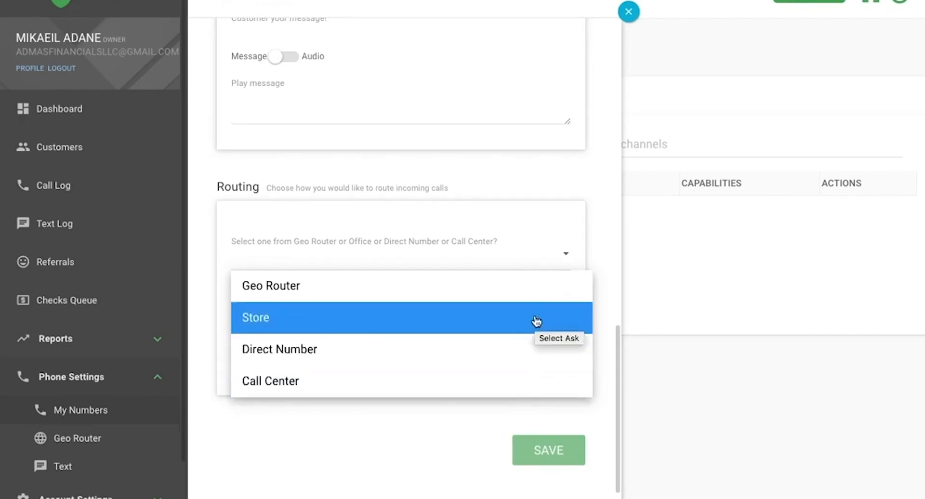
pyautogui.click(536, 321)
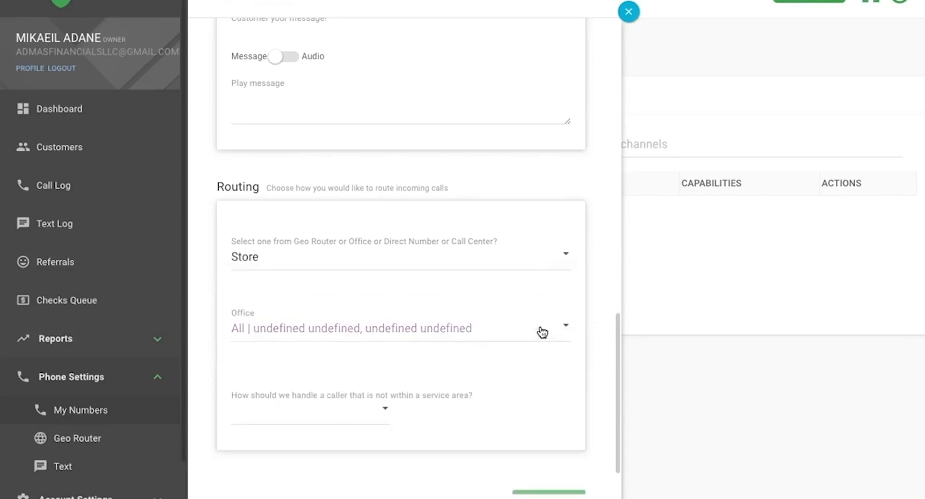
pyautogui.click(542, 330)
pyautogui.click(508, 415)
pyautogui.scroll(-1, 510, 403)
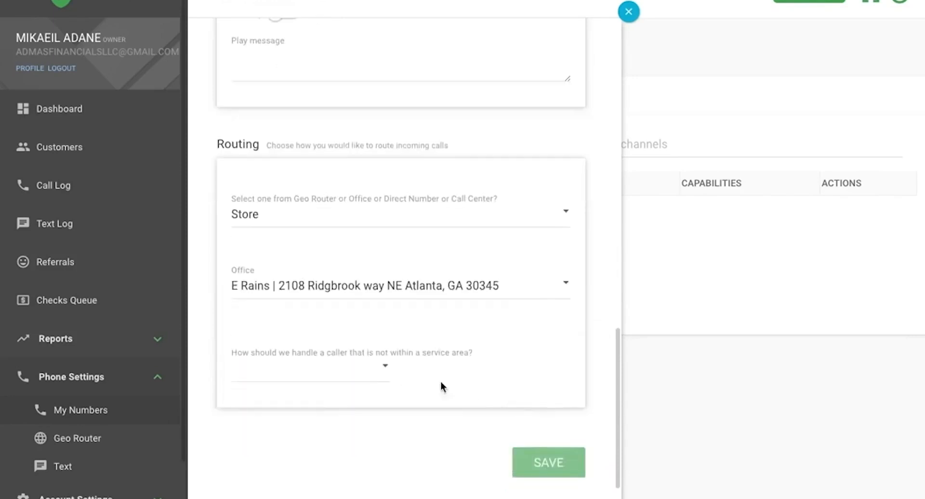
# Step: Forward out-of-area callers to a Phone Number, enter the forwarding number, and save the channel
pyautogui.click(369, 373)
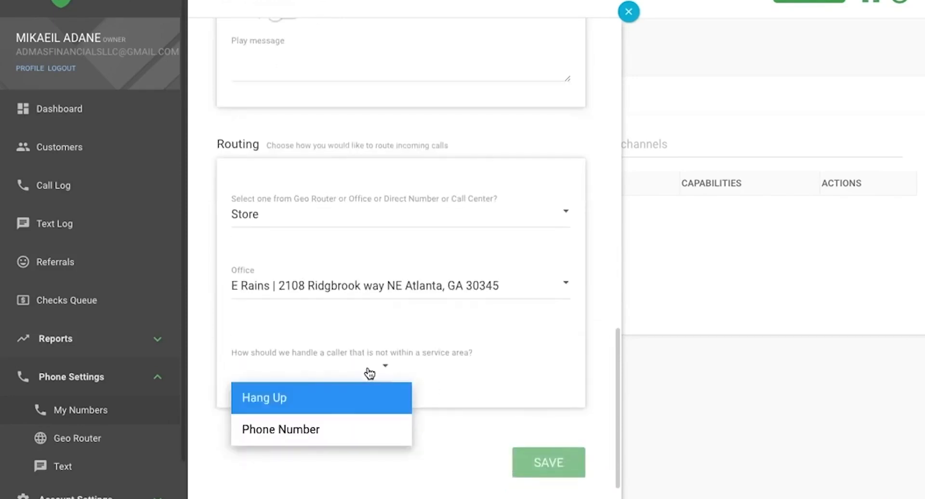
pyautogui.click(344, 420)
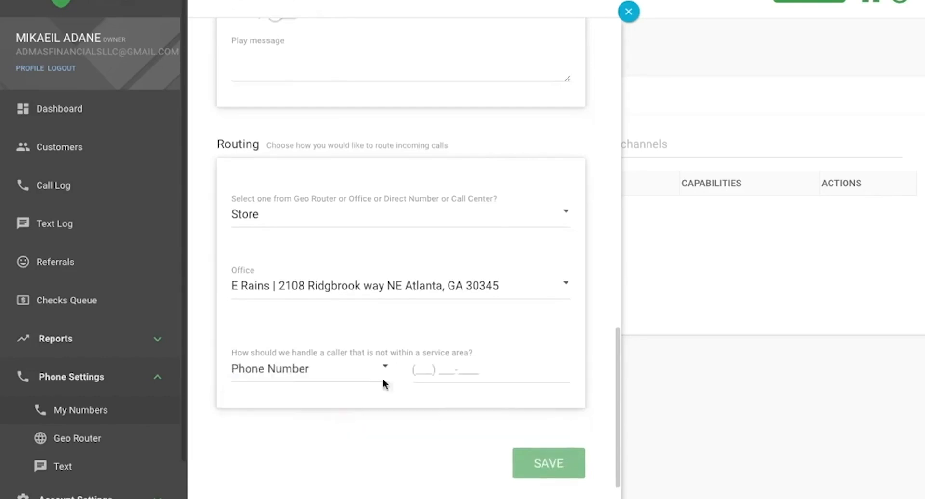
pyautogui.click(435, 374)
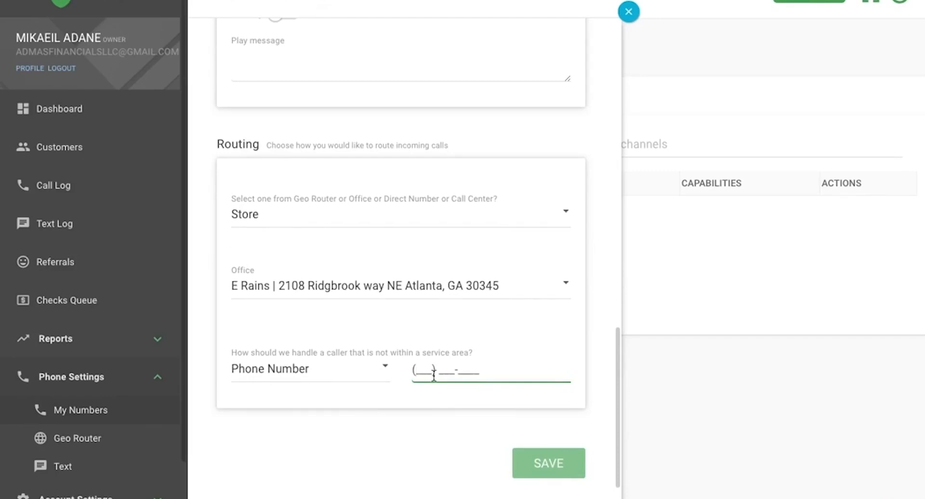
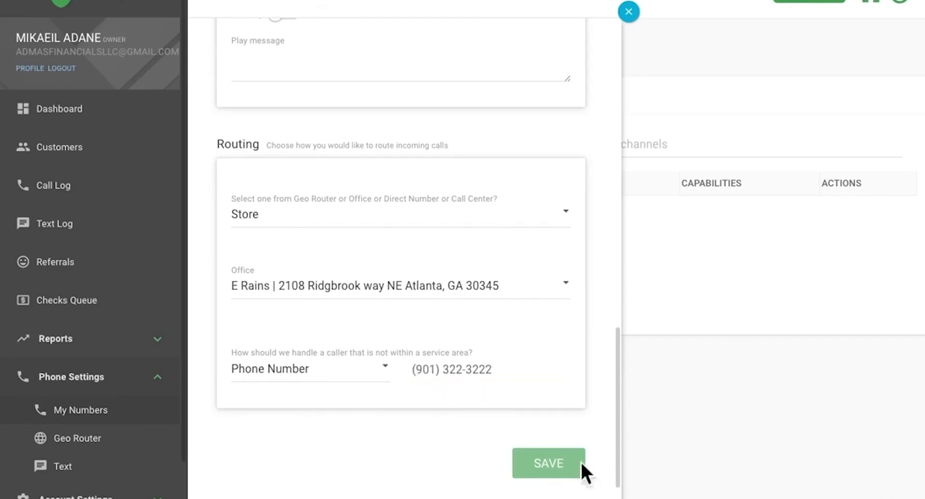
pyautogui.click(553, 464)
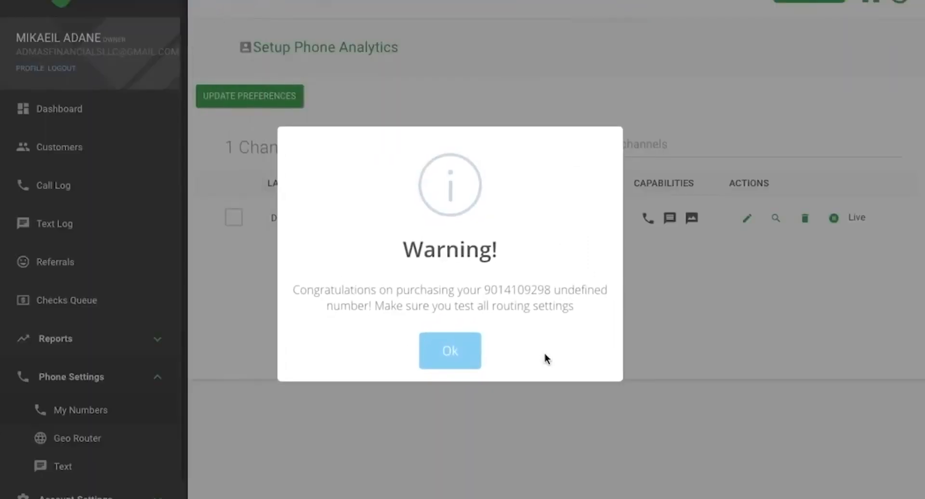
# Step: Acknowledge the number purchase confirmation with Ok
pyautogui.click(465, 358)
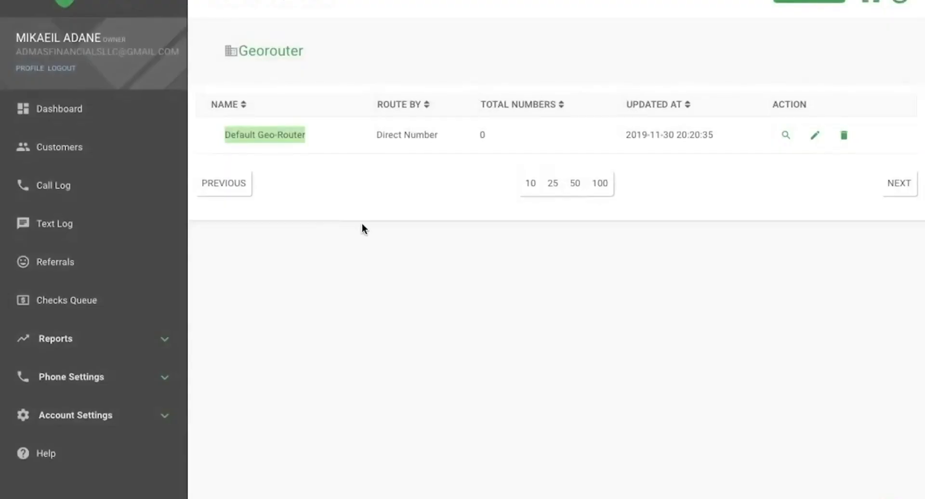
# Step: Open the Call Log showing 938 total calls and 267 unique callers
pyautogui.click(114, 195)
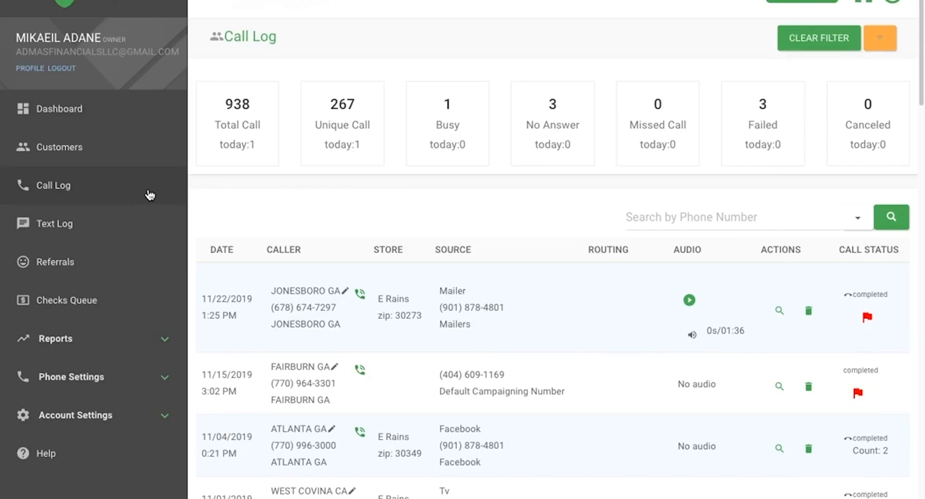
# Step: Scroll down and back up through the Call Log table of recorded calls
pyautogui.scroll(-10, 496, 258)
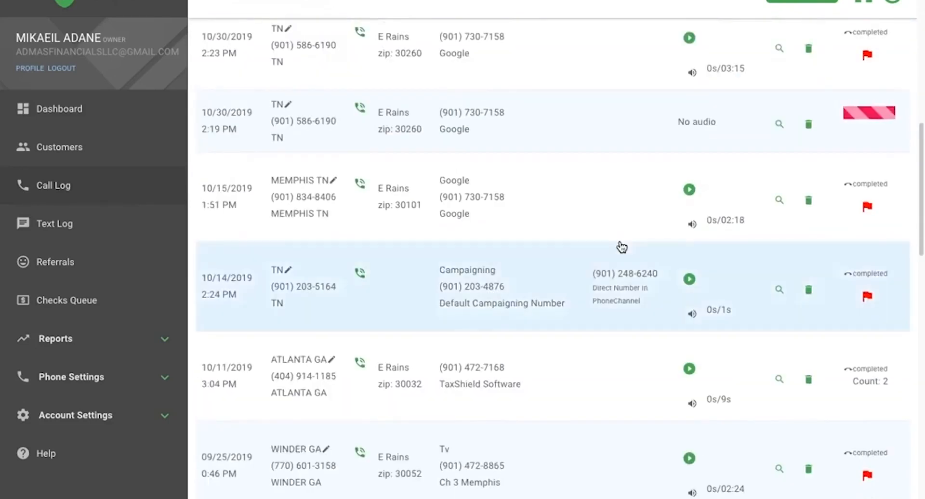
pyautogui.scroll(9, 618, 246)
pyautogui.scroll(1, 620, 250)
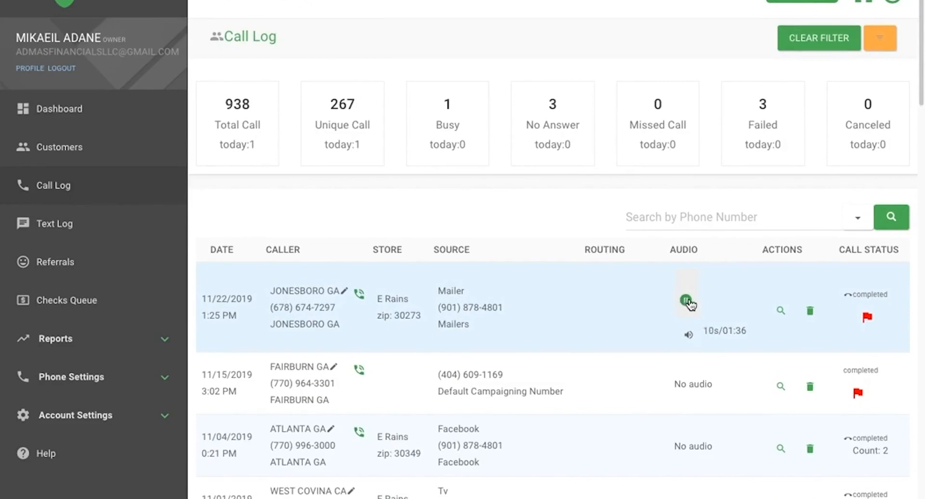
# Step: Pause the first call's recording and look over the 11/22/2019 Jonesboro call's details
pyautogui.click(689, 301)
pyautogui.click(778, 309)
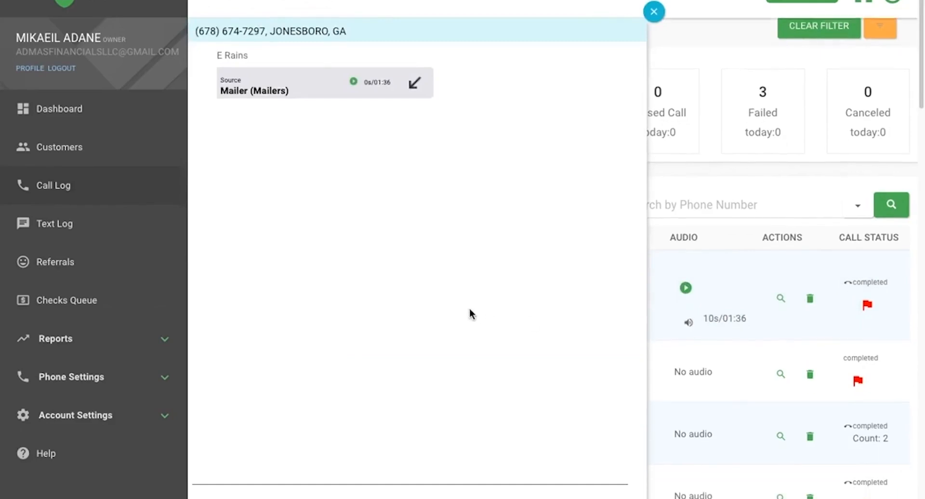
pyautogui.scroll(-3, 506, 175)
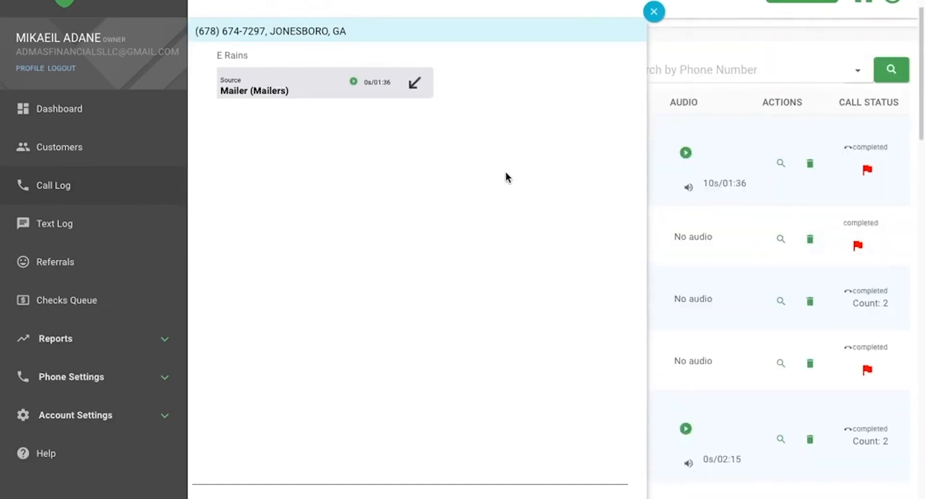
pyautogui.click(654, 14)
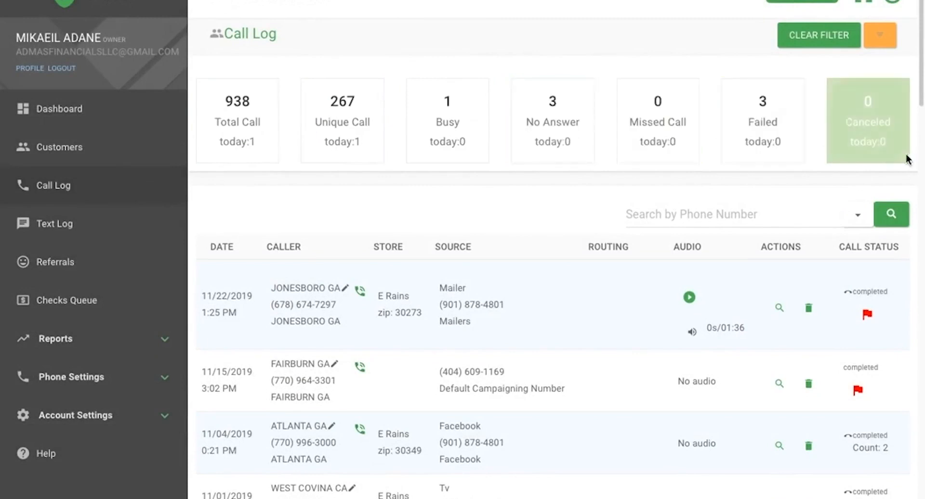
# Step: Replay and pause the Jonesboro recording, then reopen its details showing store E Rains and source Mailer
pyautogui.scroll(-9, 501, 253)
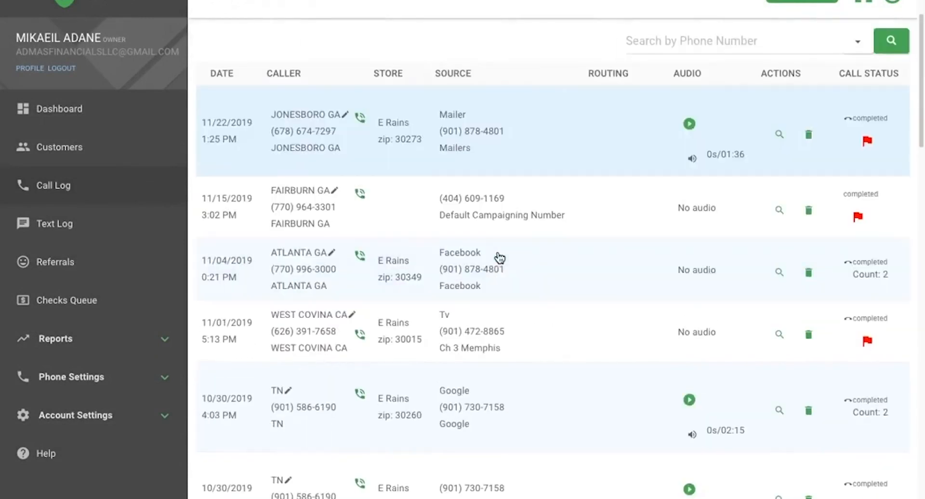
pyautogui.scroll(-4, 500, 258)
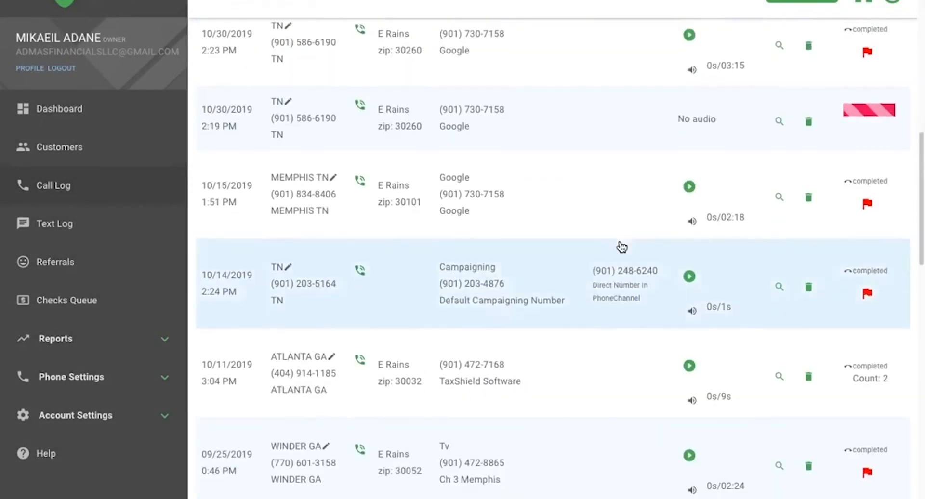
pyautogui.scroll(9, 620, 247)
pyautogui.scroll(4, 622, 247)
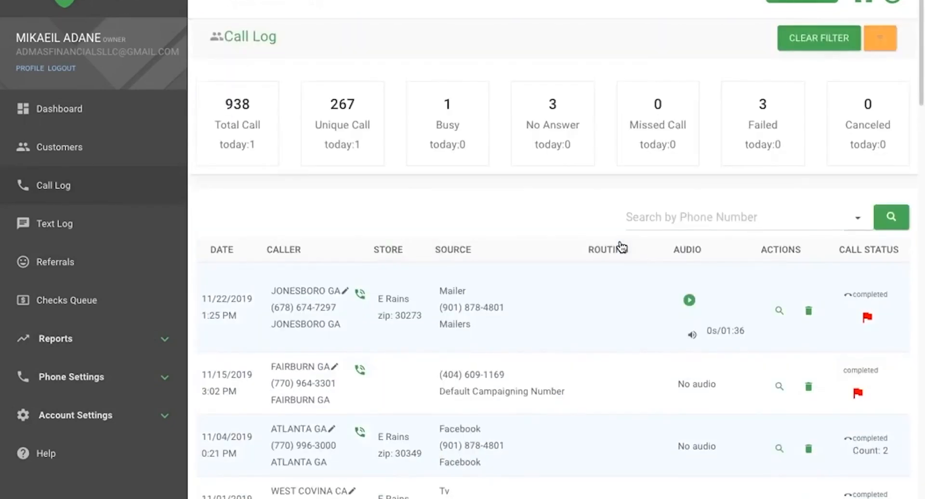
pyautogui.click(689, 301)
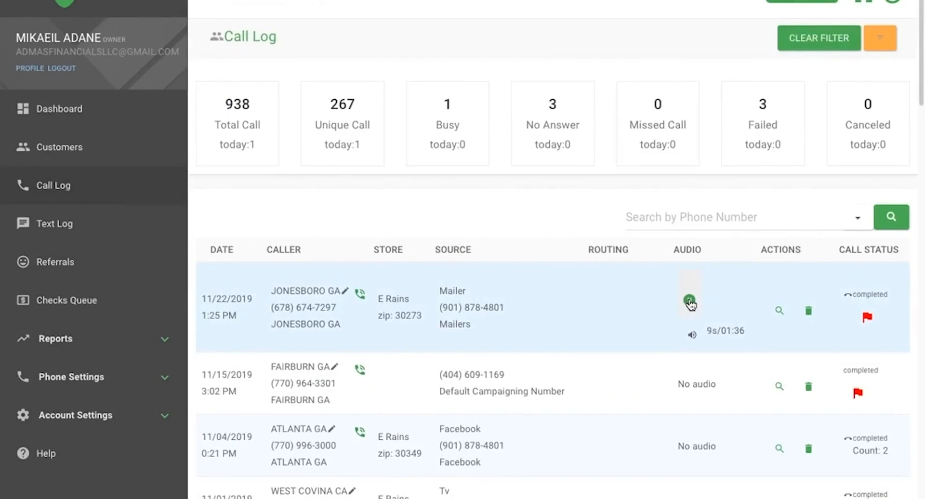
pyautogui.click(689, 301)
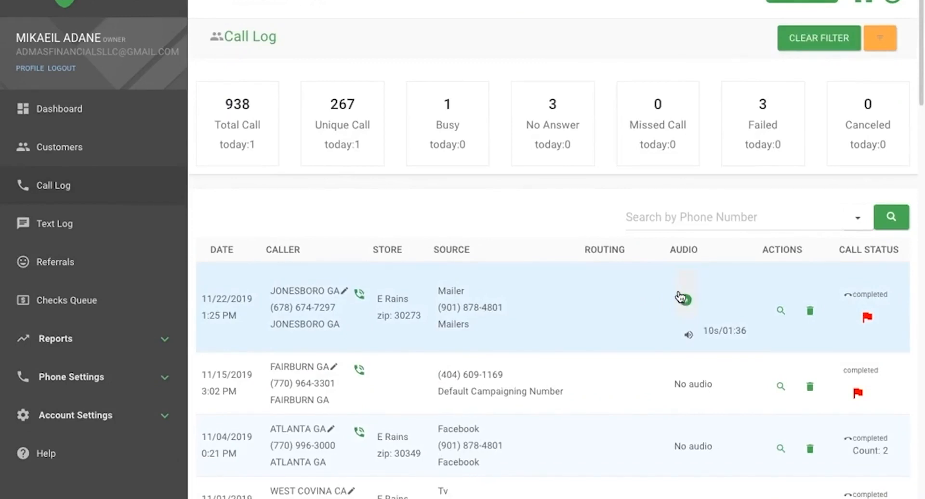
pyautogui.click(777, 309)
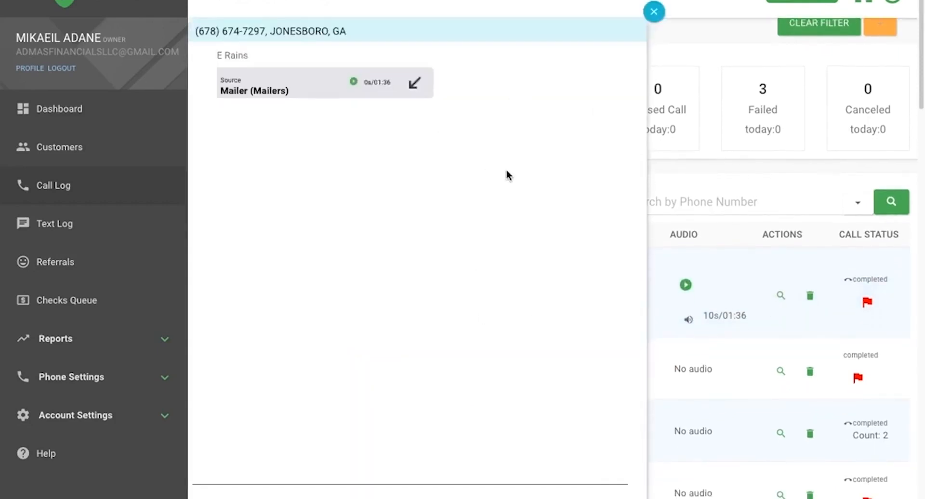
pyautogui.scroll(-3, 506, 171)
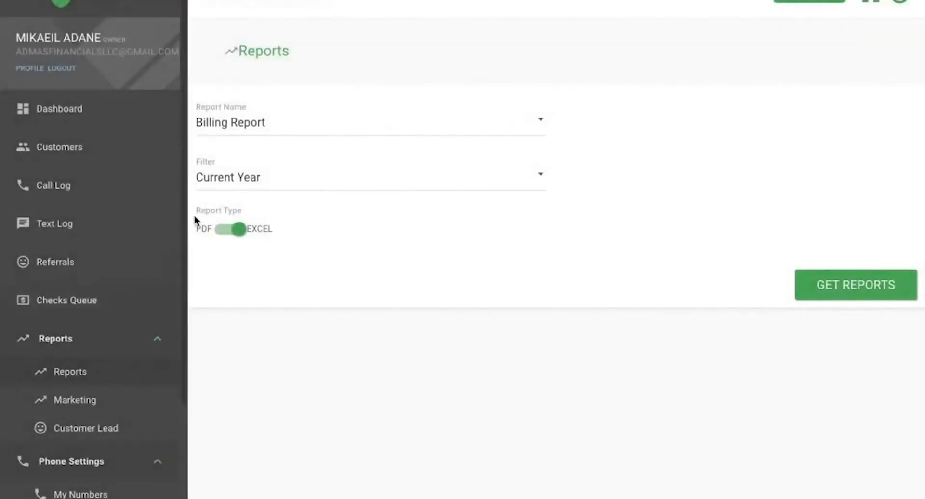
# Step: Check which report types the Report Name dropdown offers
pyautogui.click(541, 123)
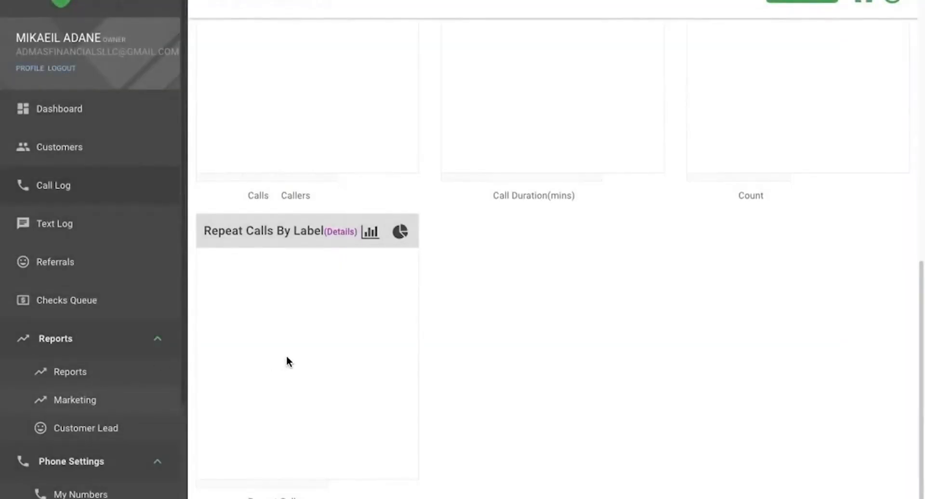
pyautogui.scroll(-4, 286, 356)
pyautogui.scroll(20, 287, 357)
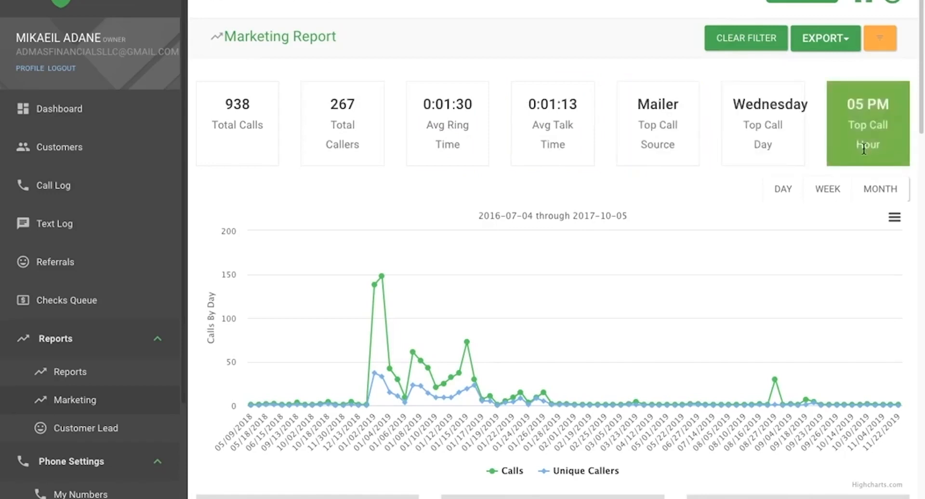
pyautogui.scroll(-5, 632, 290)
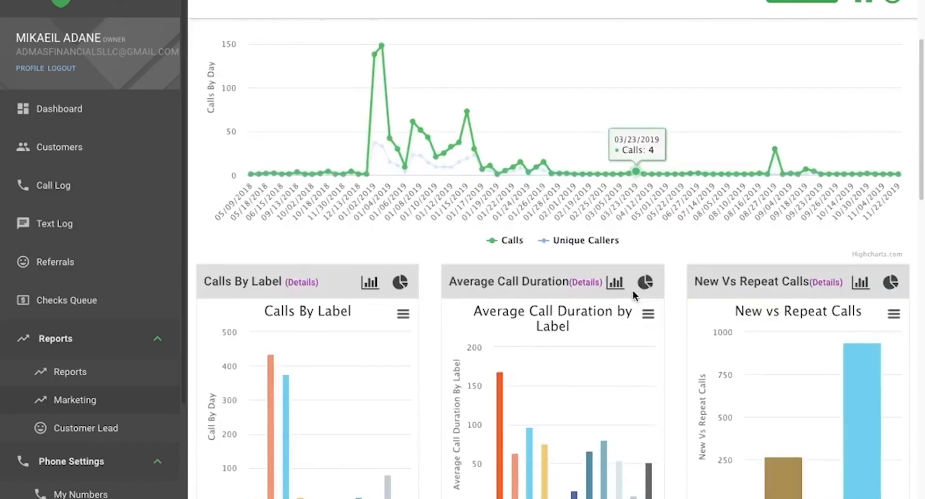
pyautogui.scroll(-5, 608, 337)
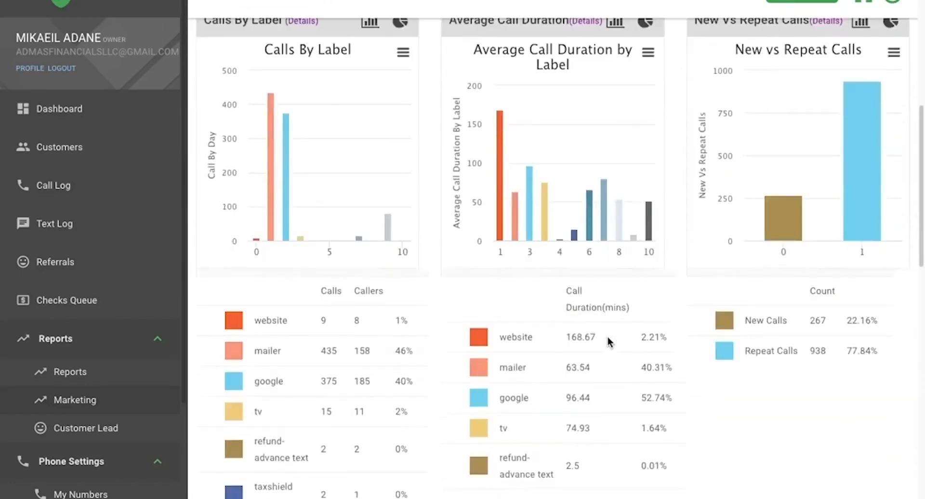
pyautogui.scroll(-12, 607, 336)
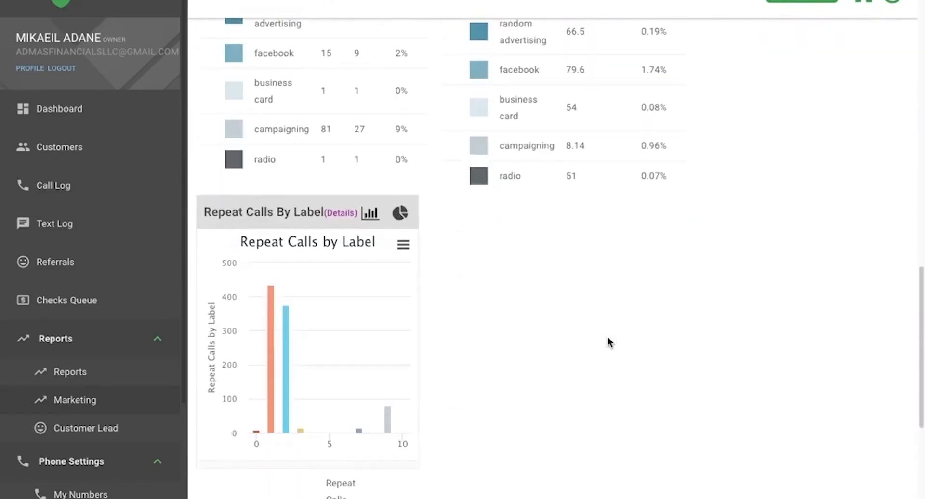
pyautogui.scroll(4, 607, 341)
pyautogui.scroll(4, 607, 337)
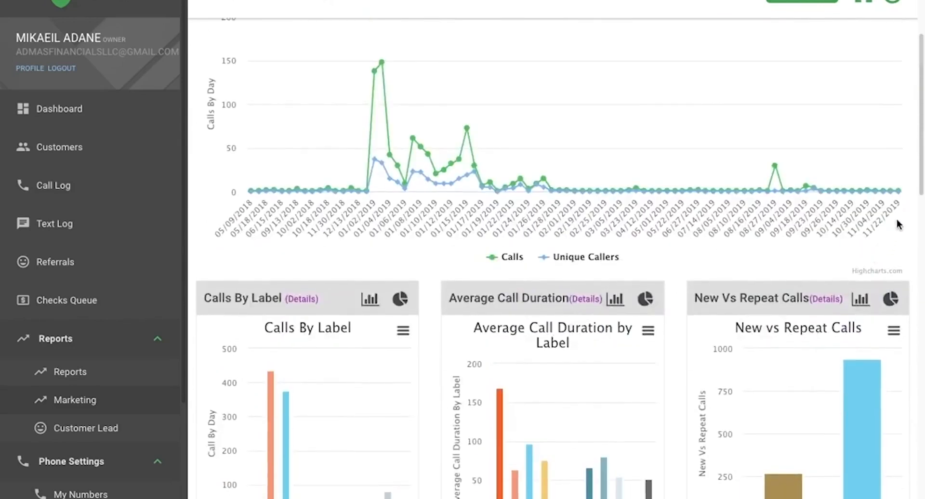
pyautogui.moveTo(919, 181); pyautogui.dragTo(922, 110)
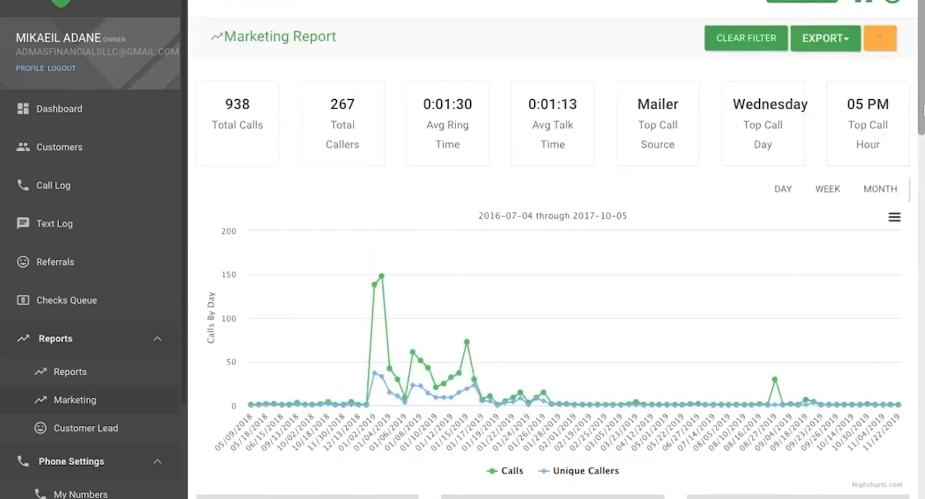
pyautogui.click(840, 41)
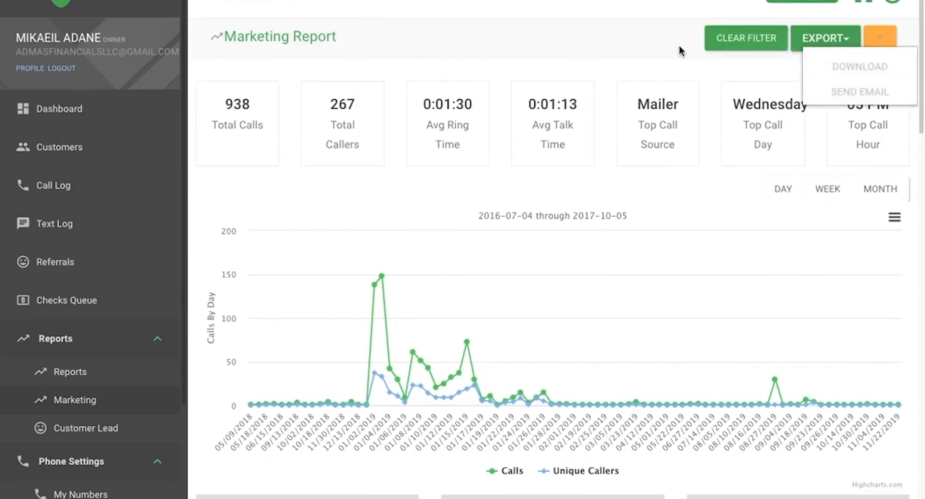